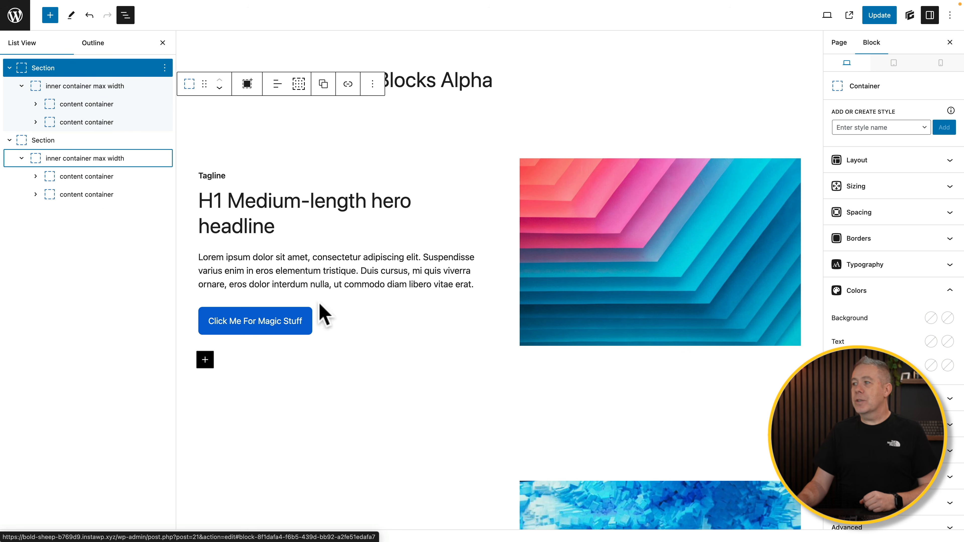
- Round all corners of the pink and blue image in the first section with a 2rem border radius
left_click(162, 43)
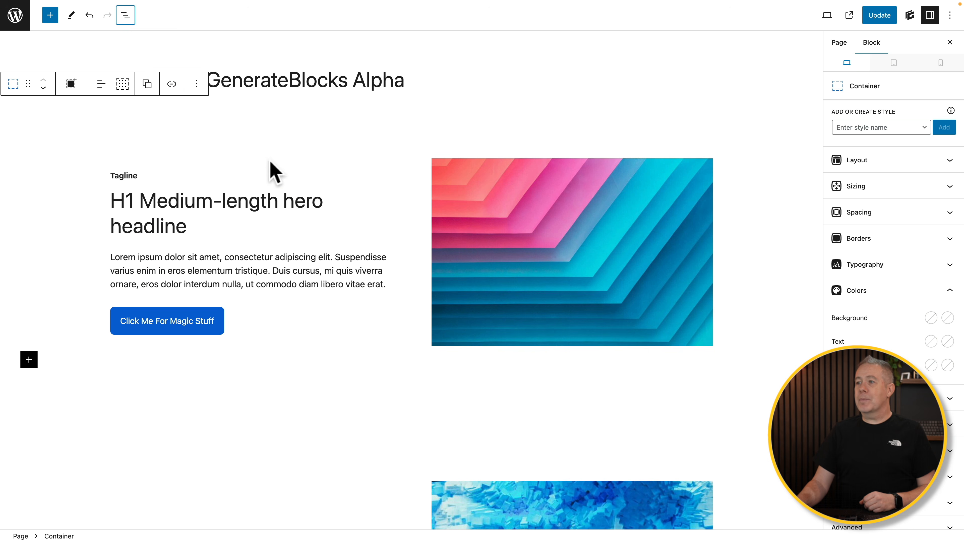
left_click(478, 208)
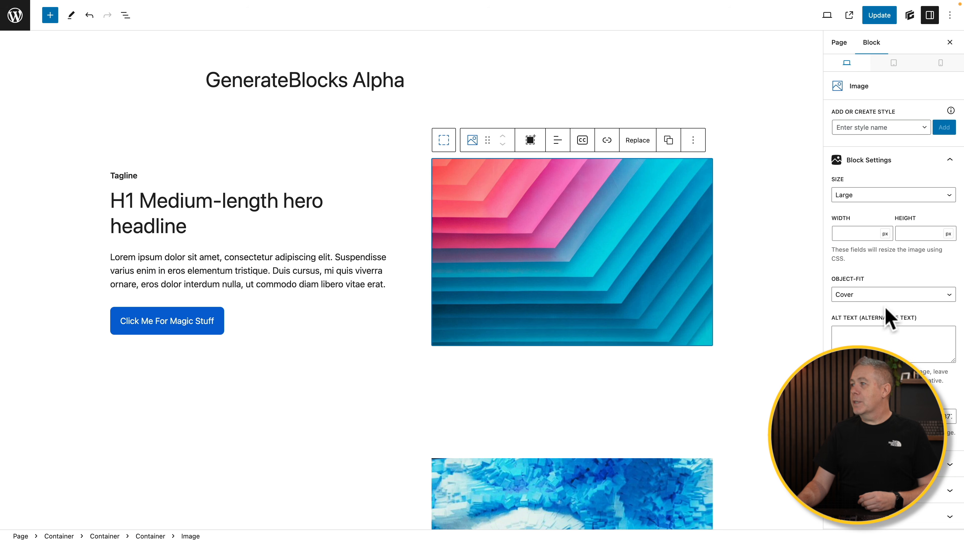
left_click(888, 161)
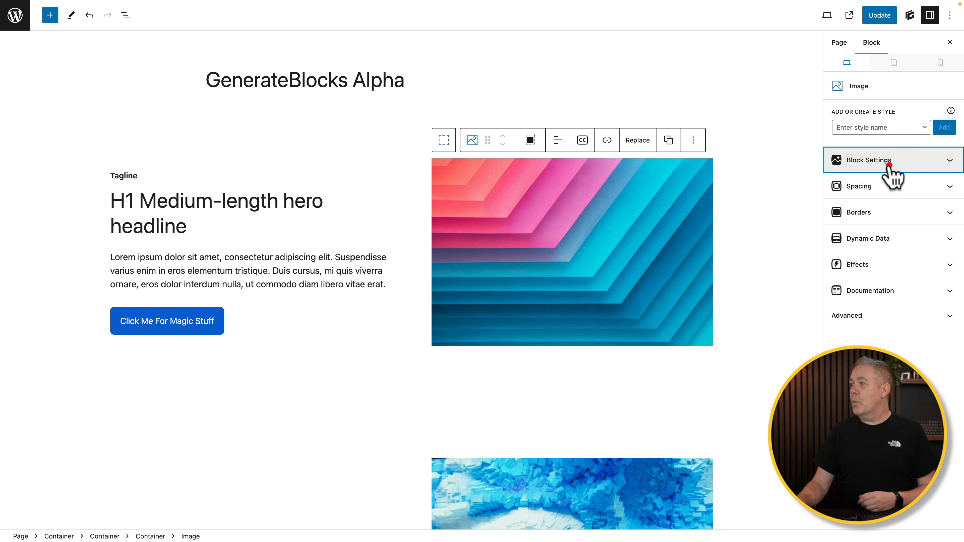
left_click(912, 214)
left_click(883, 342)
type("2rem")
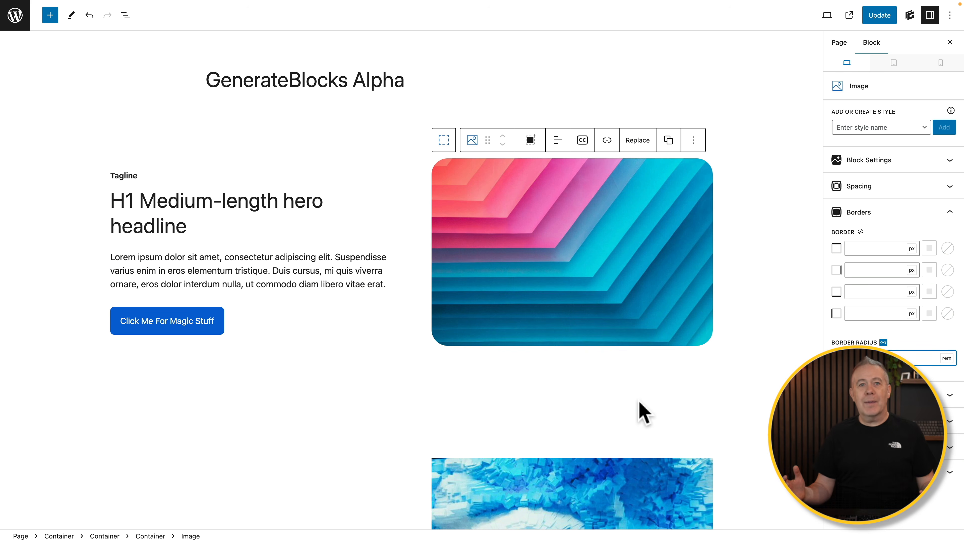
- Set the font weight of the H1 headline in the first section to 600 Semi Bold
scroll(603, 437, "down", 3)
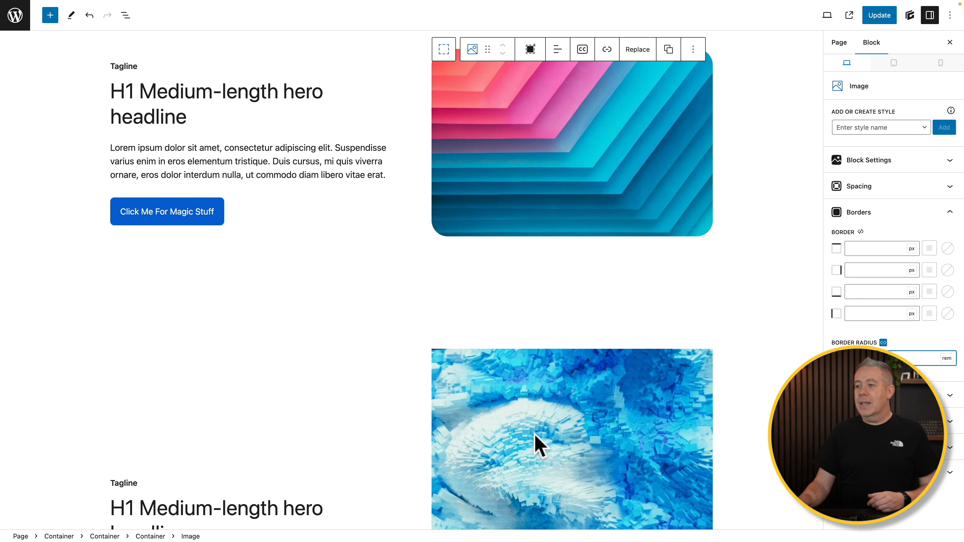
scroll(533, 418, "down", 5)
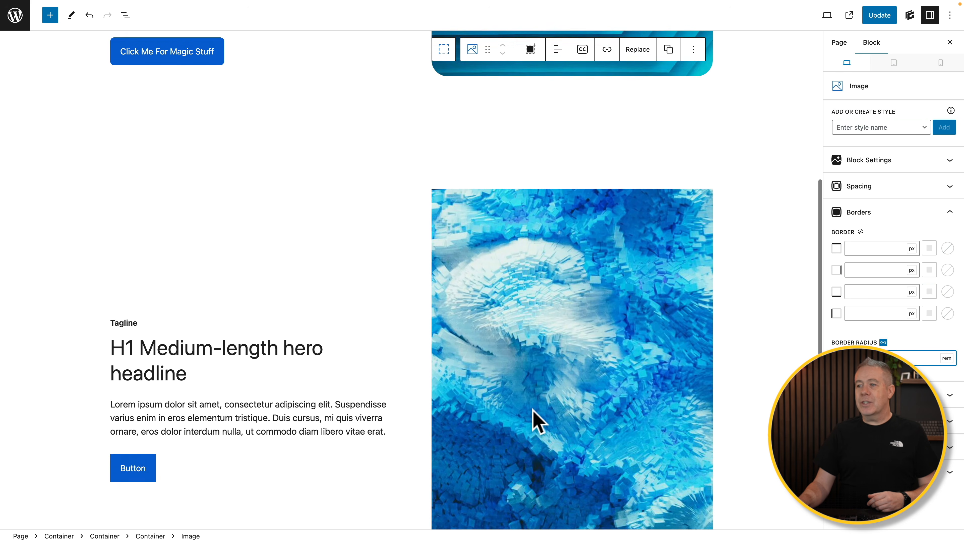
scroll(578, 338, "up", 8)
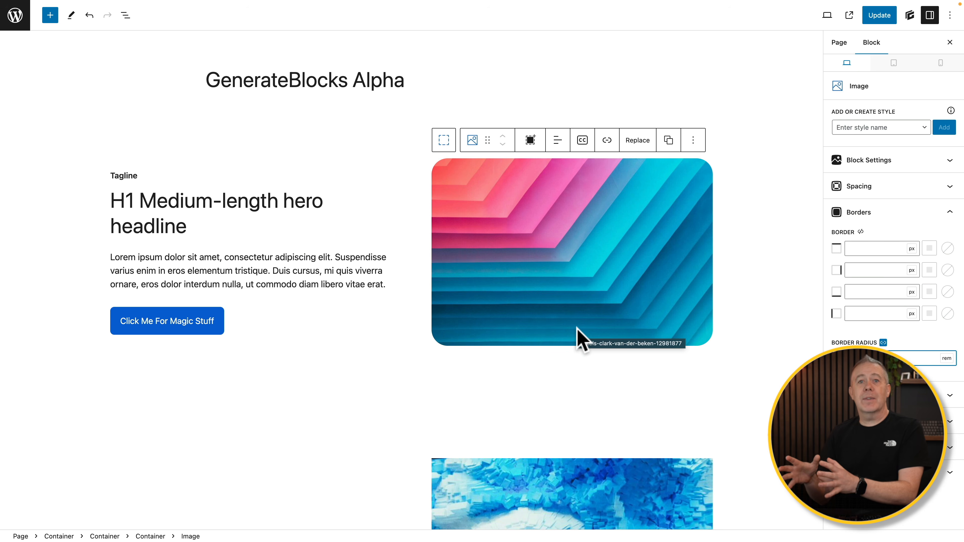
left_click(222, 208)
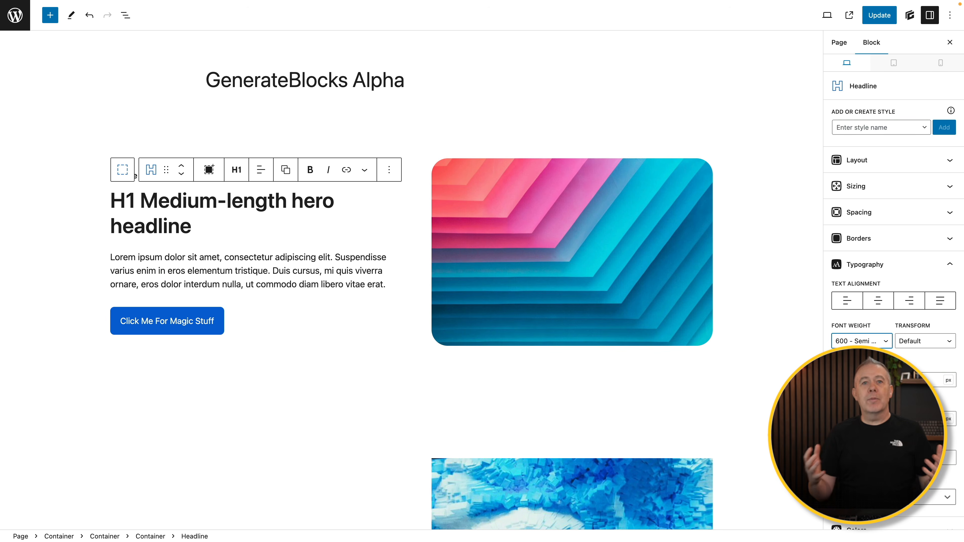
- Compare the first section's styling with the second section, and undo the headline weight and image radius changes
scroll(445, 436, "down", 6)
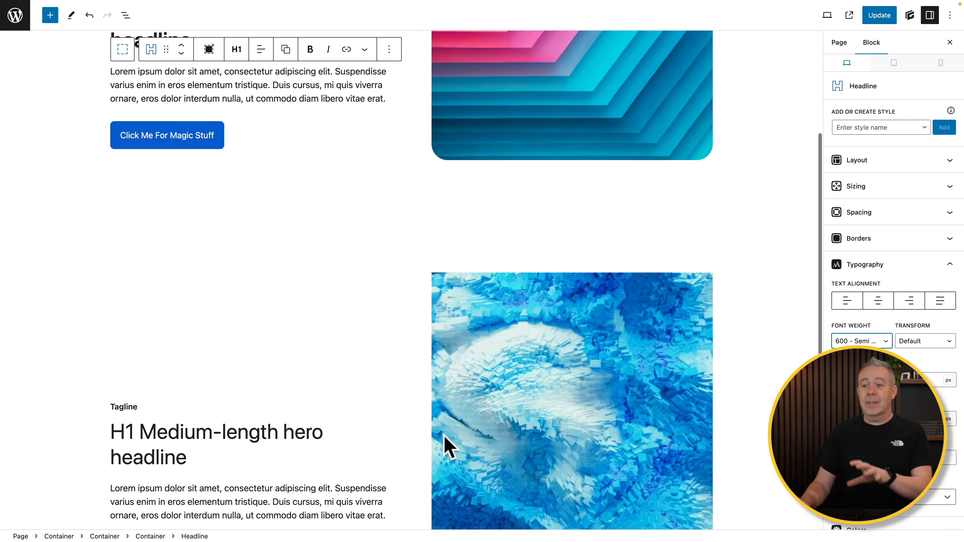
scroll(448, 446, "up", 4)
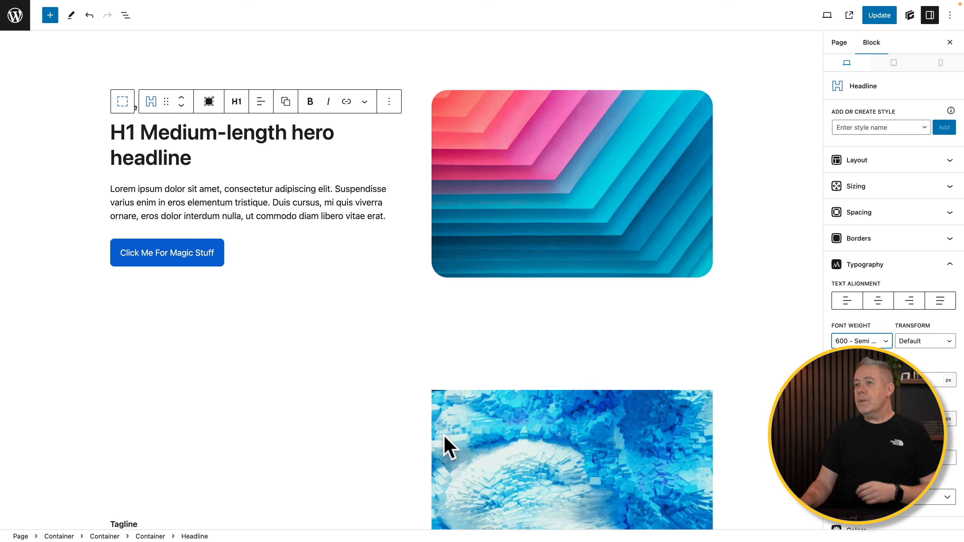
scroll(448, 448, "up", 1)
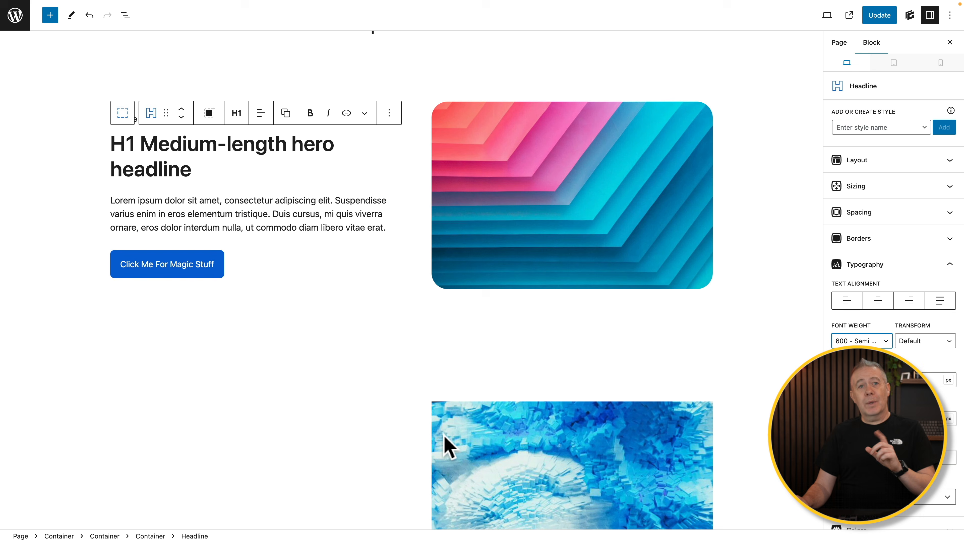
key("ctrl+z")
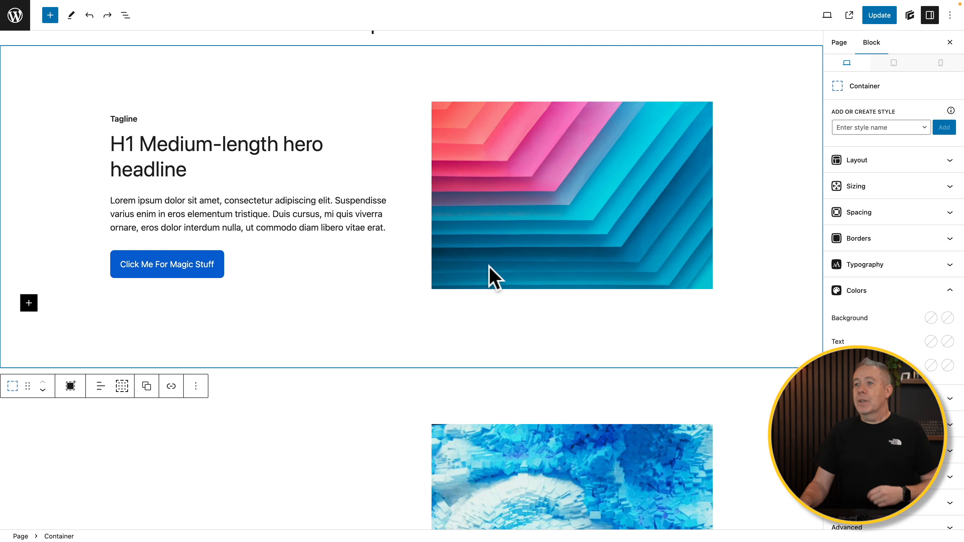
- Show the page's block structure and expand every container in the first section down to its button and image
left_click(126, 16)
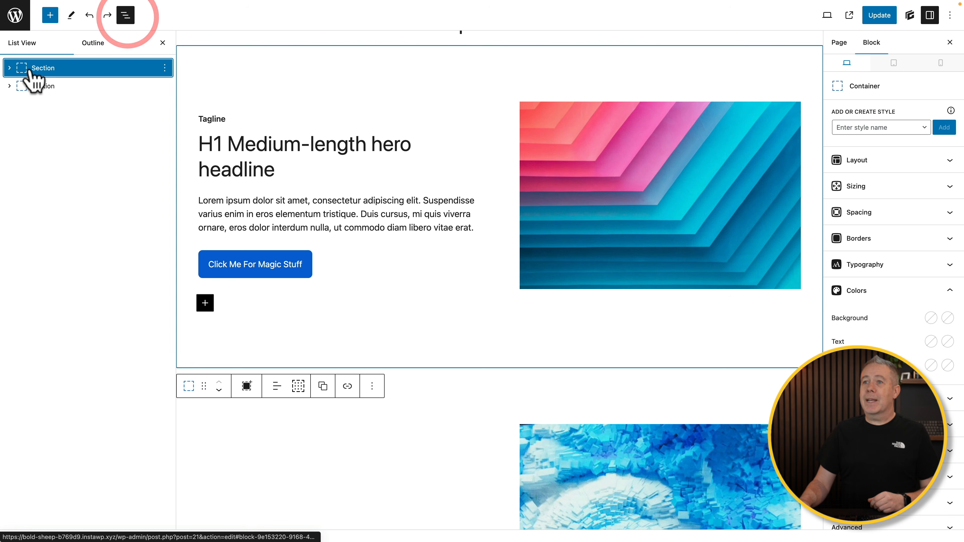
left_click(9, 68)
left_click(8, 104)
left_click(22, 85)
left_click(35, 104)
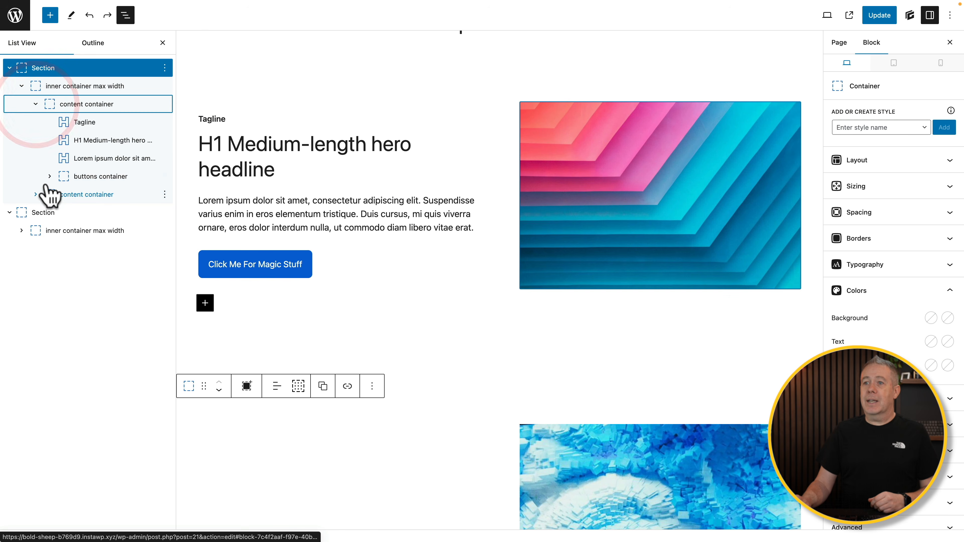
left_click(49, 176)
left_click(35, 212)
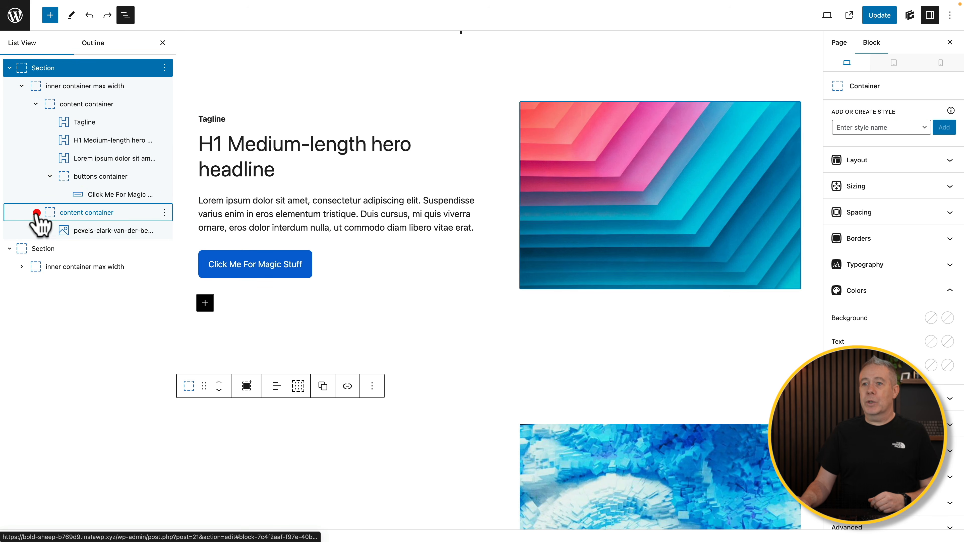
- Expand every container in the second section's block structure down to its button and image
left_click(20, 266)
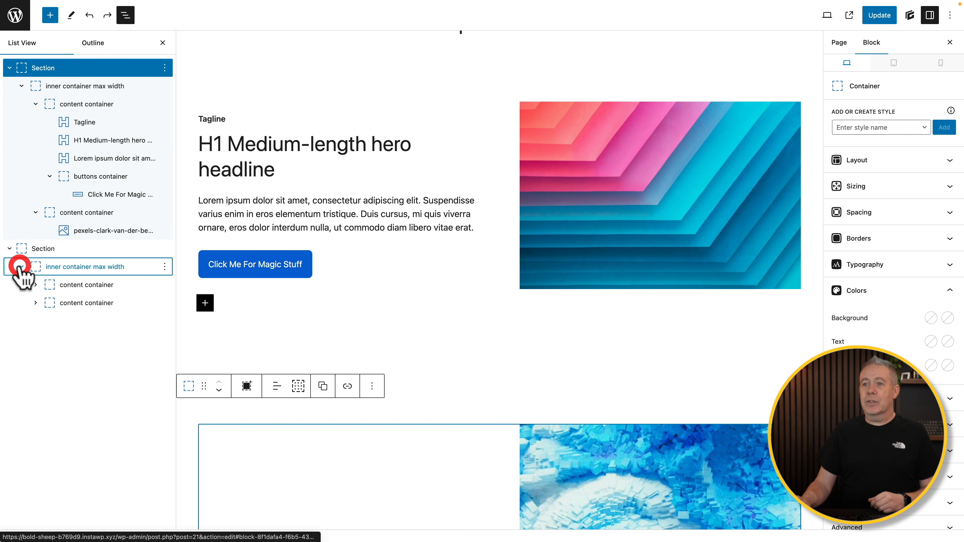
left_click(36, 285)
left_click(49, 357)
left_click(35, 393)
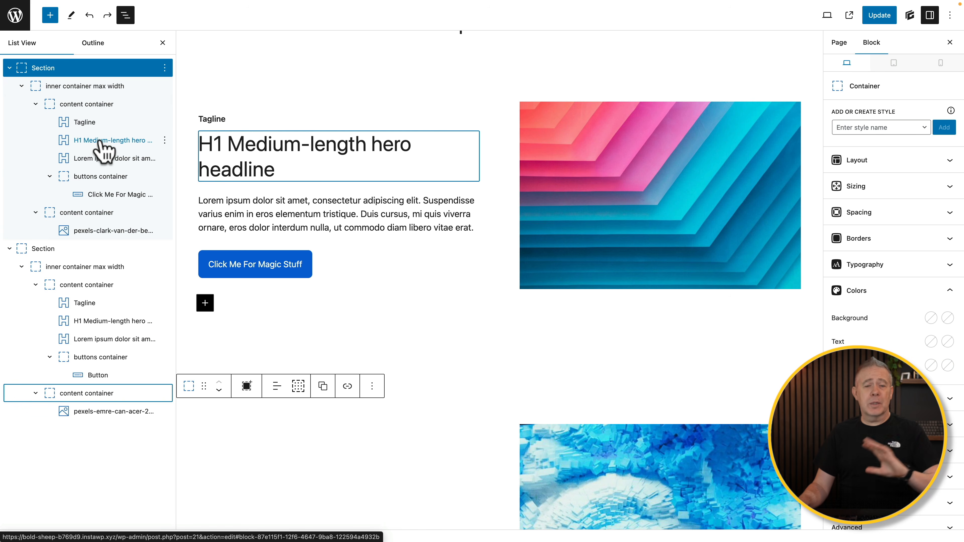
- Label the first section's outer container "Hero Section 1" in its advanced block settings
left_click(100, 141)
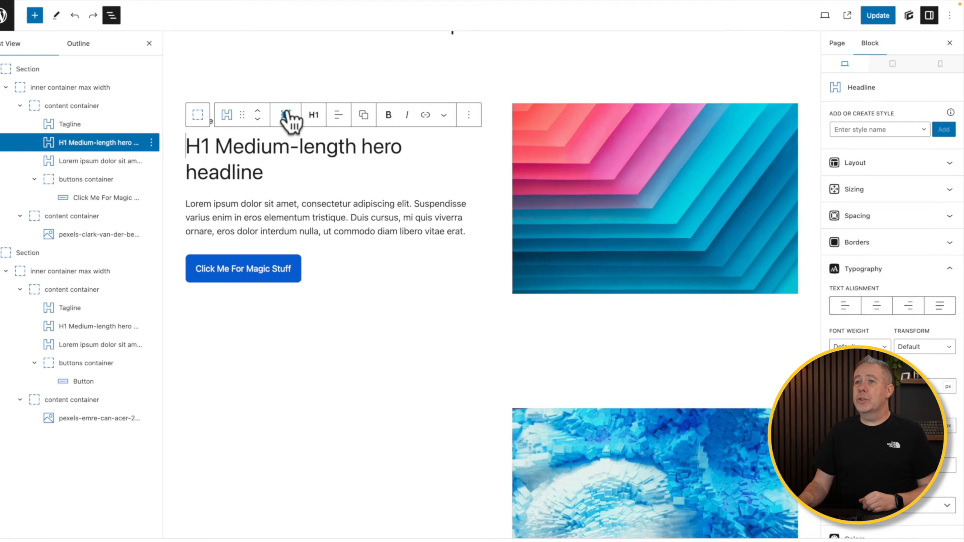
left_click(43, 70)
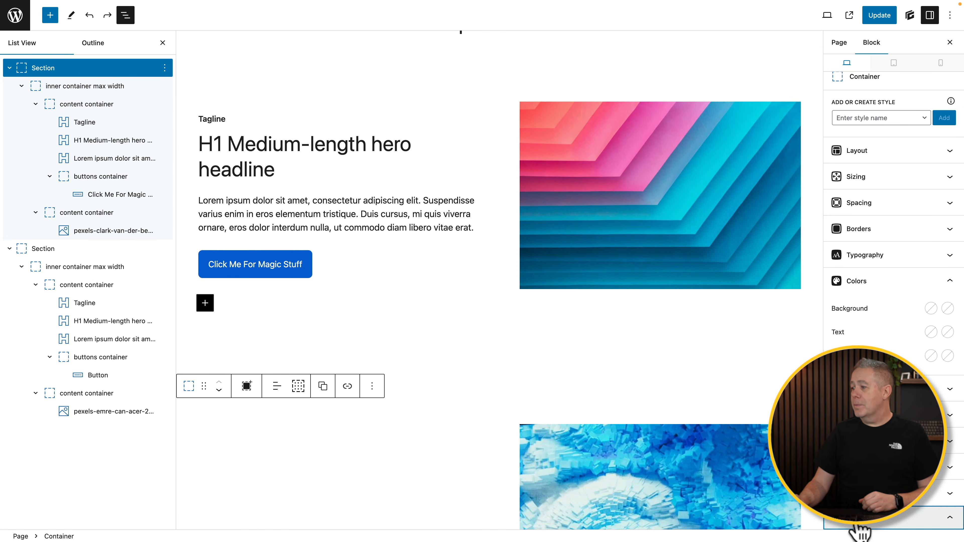
scroll(858, 528, "down", 5)
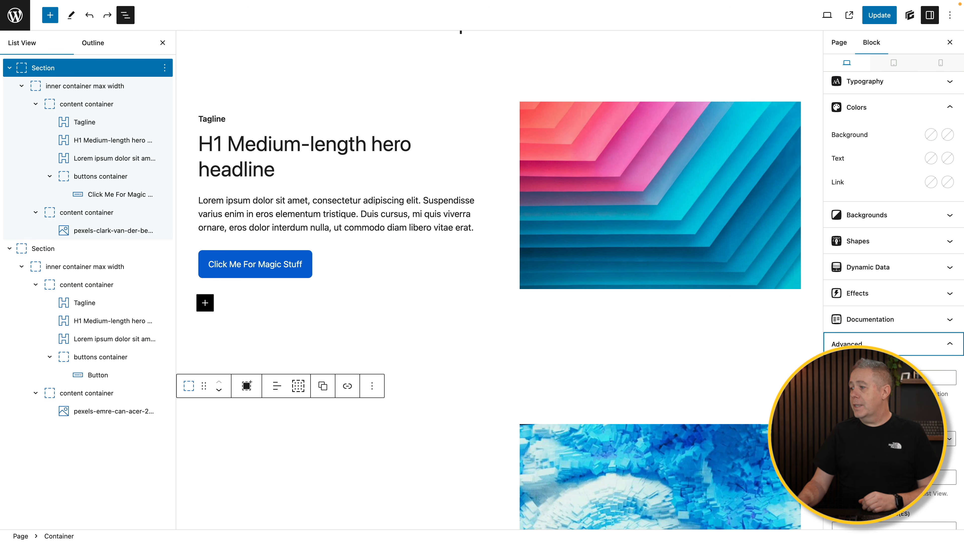
type("Hero Section 1")
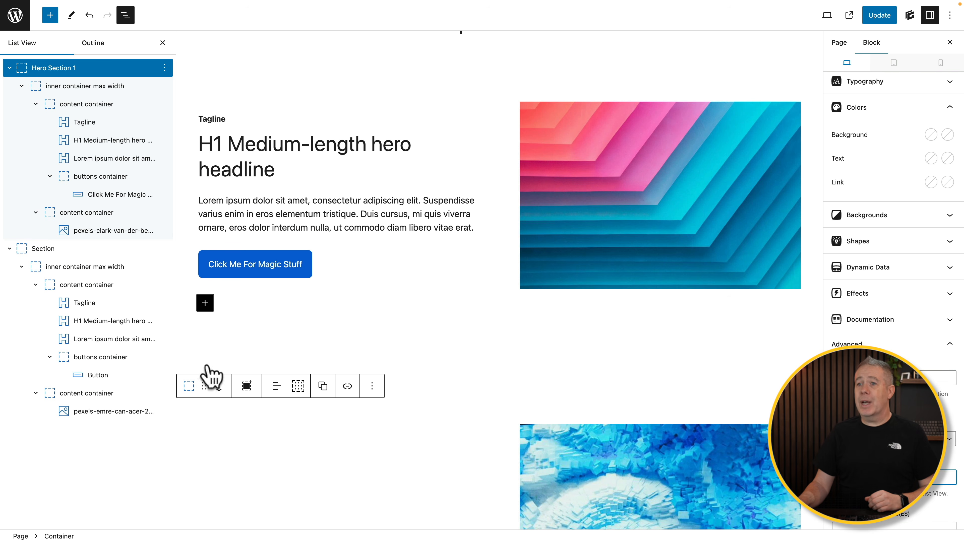
- Label the second section's outer container "Hero Section 2"
left_click(46, 247)
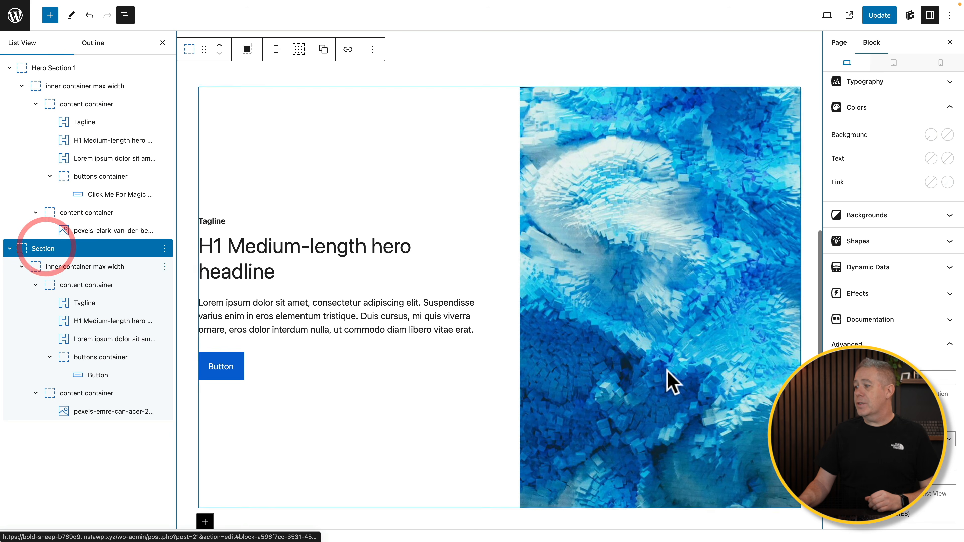
scroll(914, 516, "down", 2)
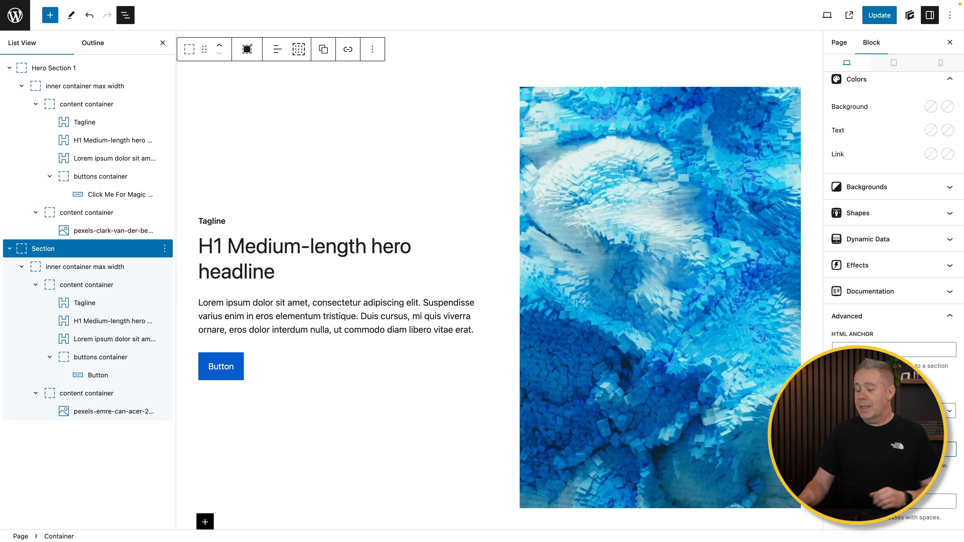
type("Hero")
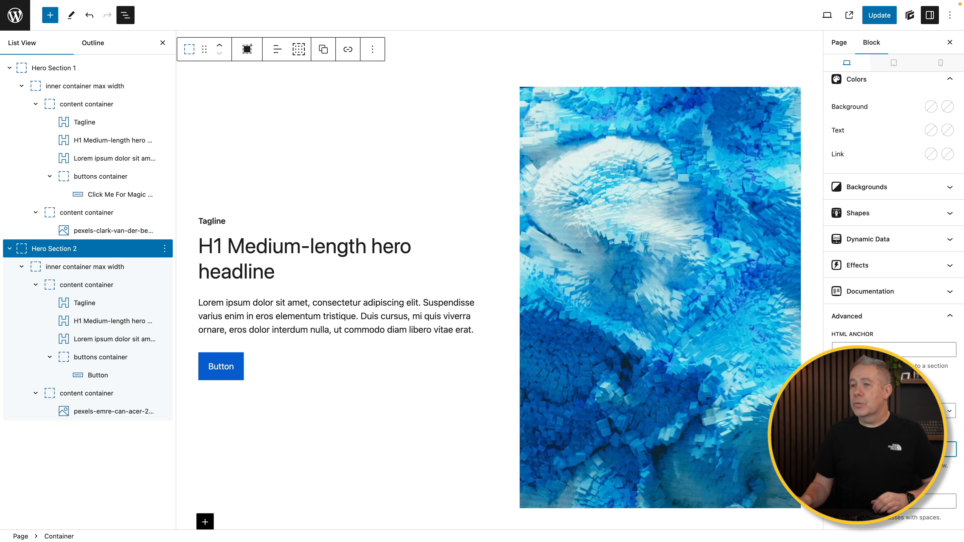
- Create a global style named "Hero" on the Hero Section 1 container and start editing it as a blank style
left_click(57, 68)
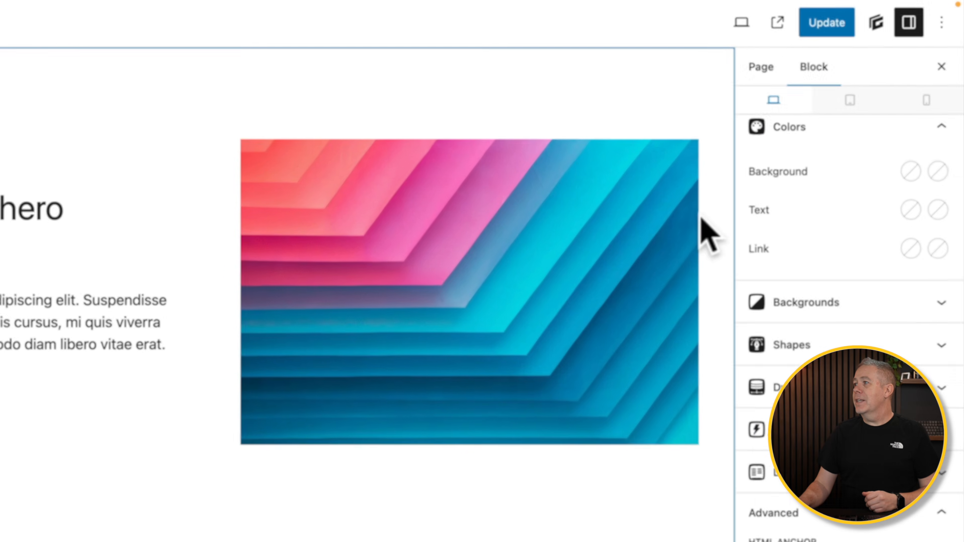
scroll(896, 114, "up", 5)
left_click(810, 215)
type("Hero")
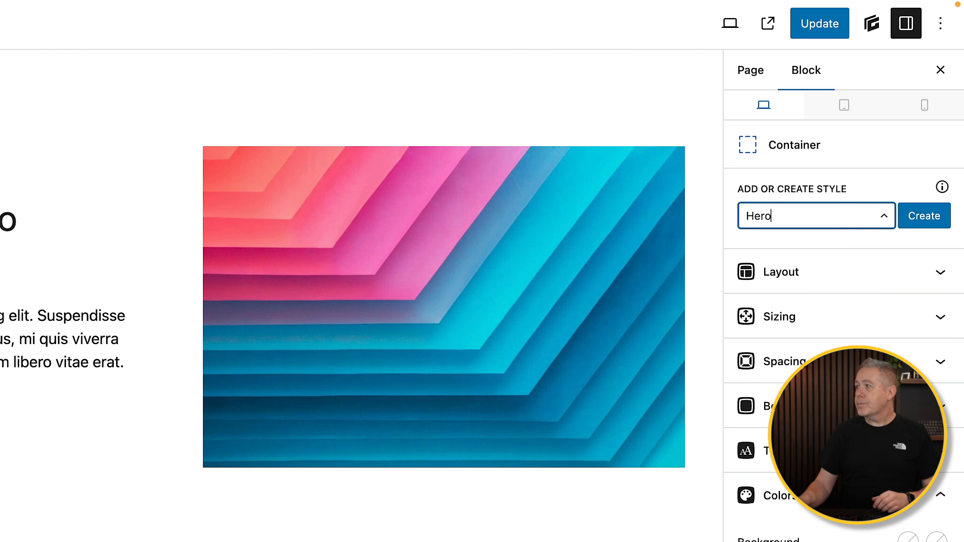
left_click(923, 216)
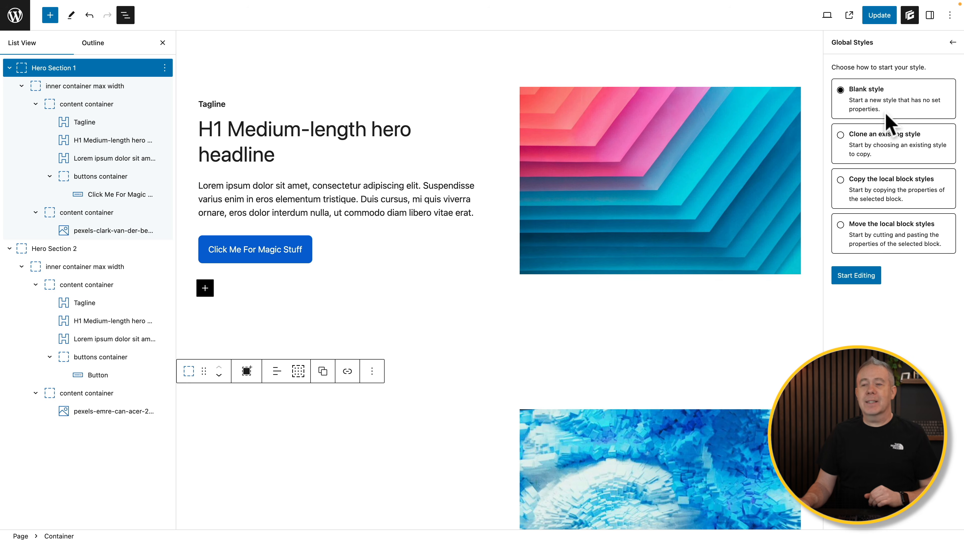
left_click(854, 275)
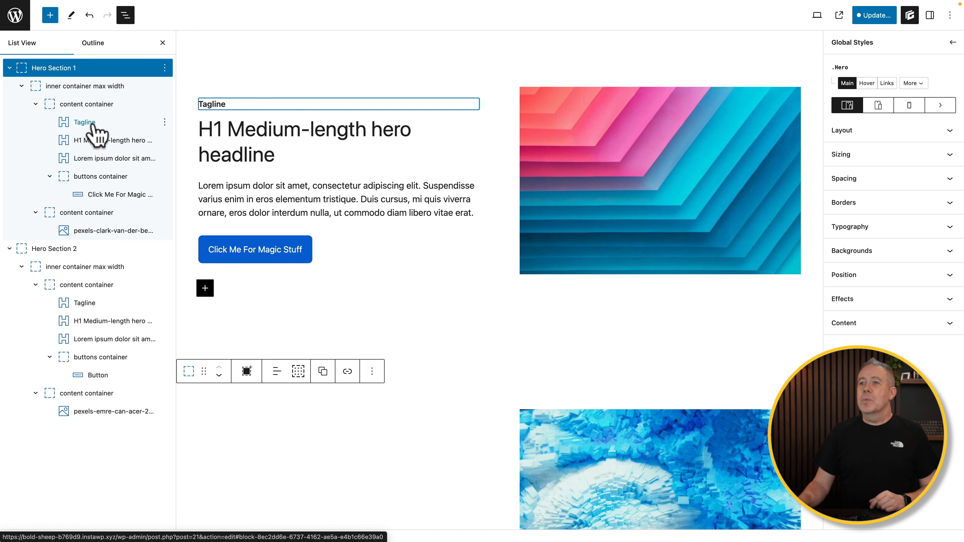
- Create a global style named "Hero__heading1" on Hero Section 1's H1 headline and start editing it as a blank style
left_click(92, 143)
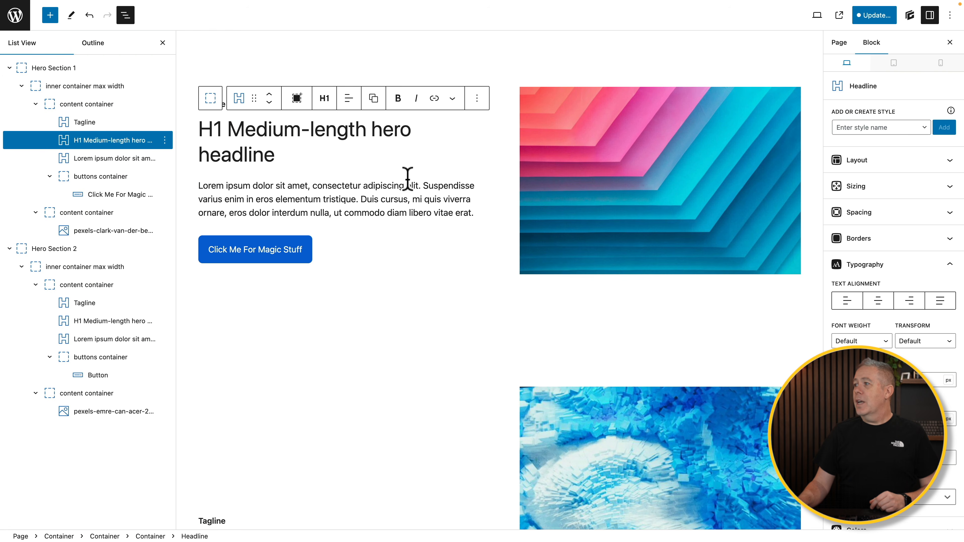
left_click(861, 128)
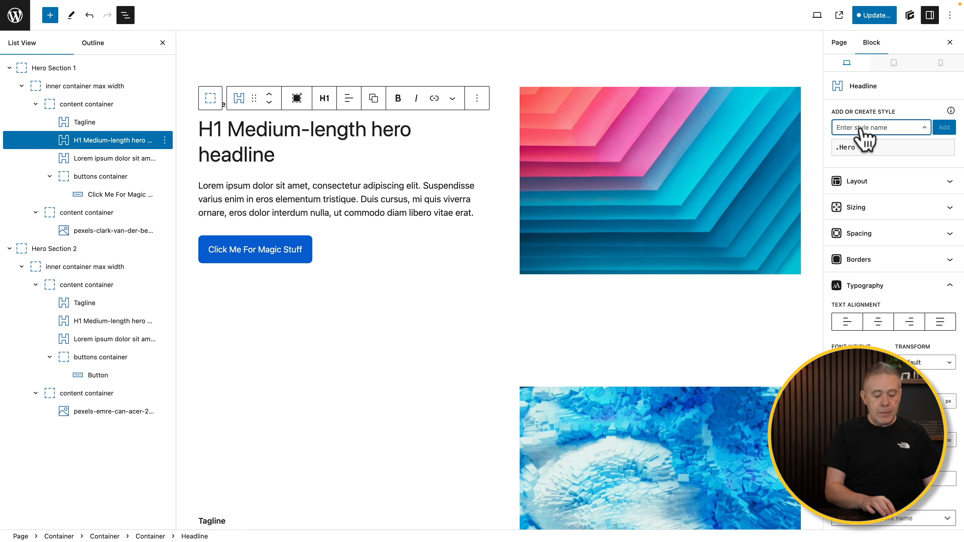
type("Hero__headin")
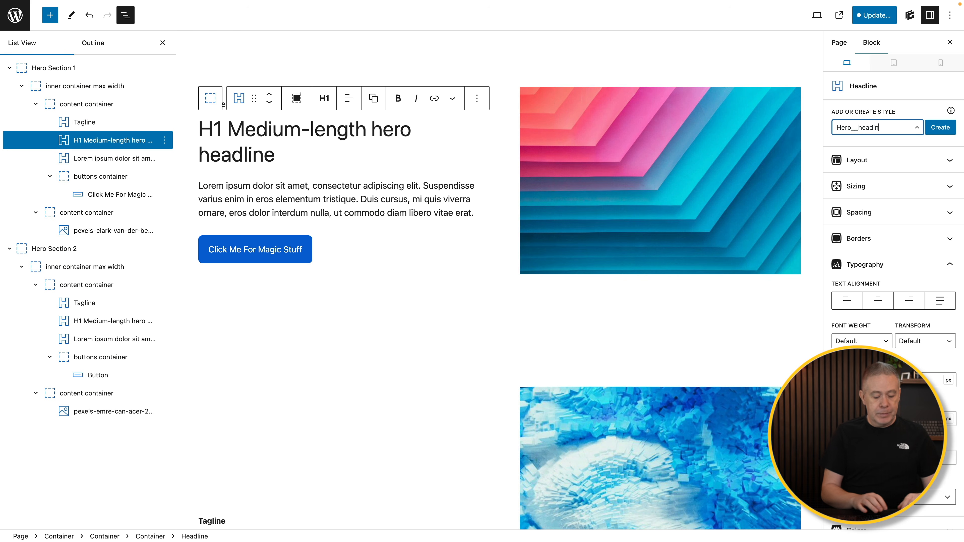
type("g1")
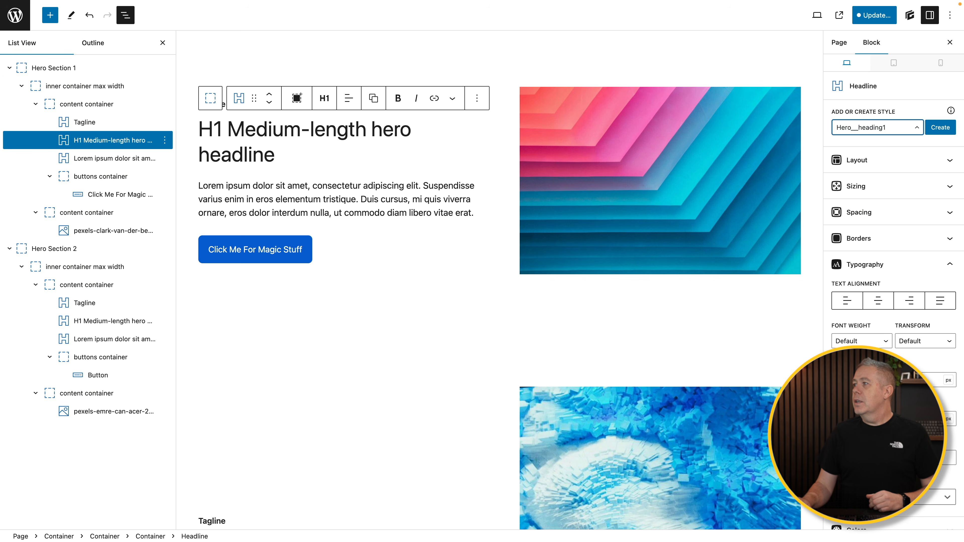
left_click(942, 129)
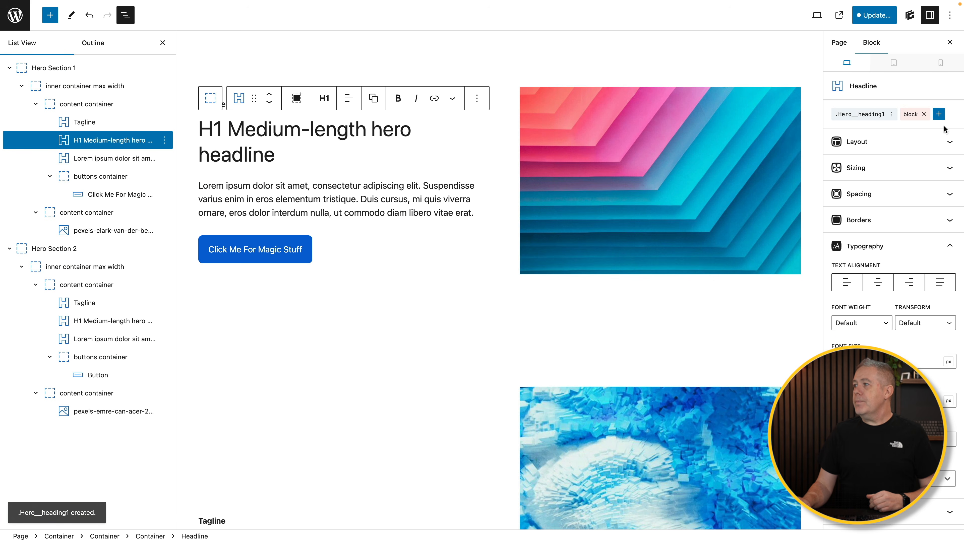
left_click(860, 114)
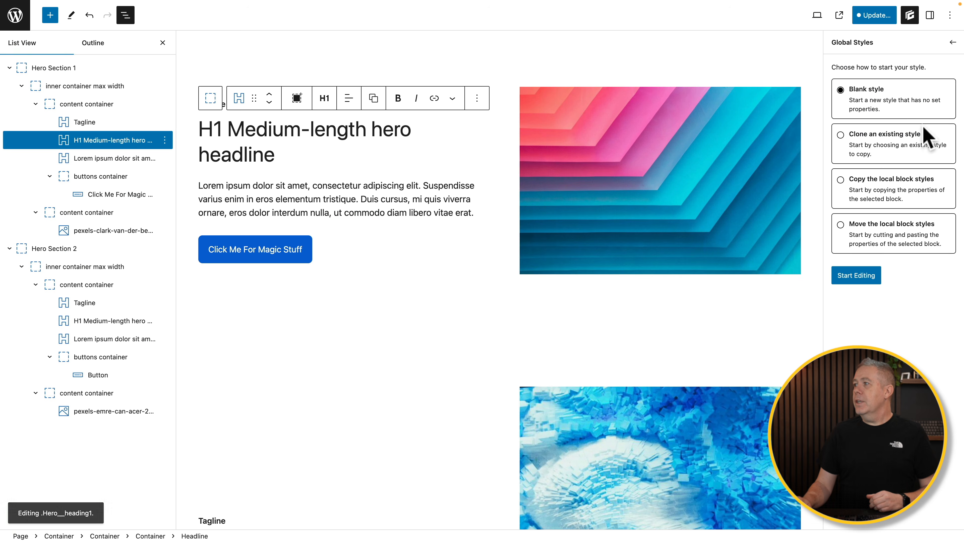
left_click(861, 276)
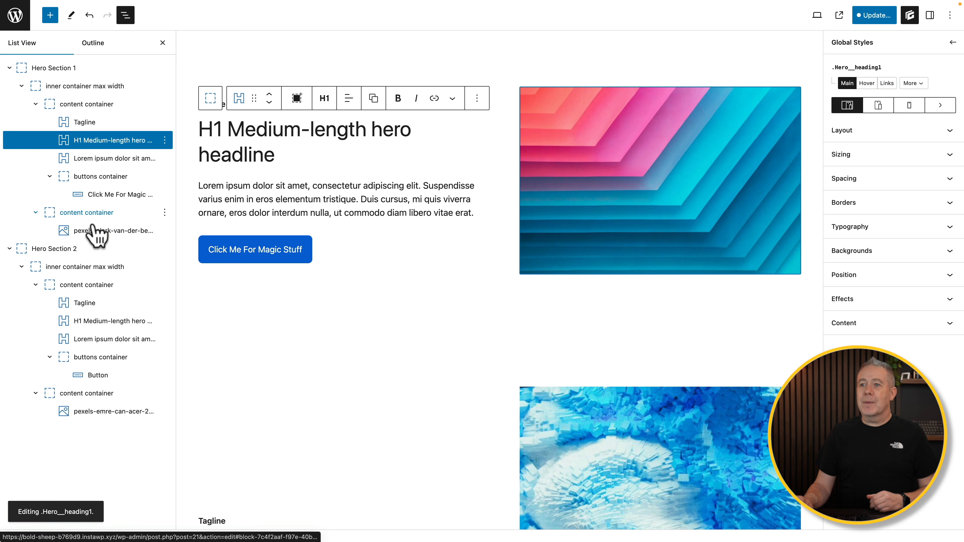
- Create a global style named "Hero__image" on Hero Section 1's image and start editing it as a blank style
left_click(106, 231)
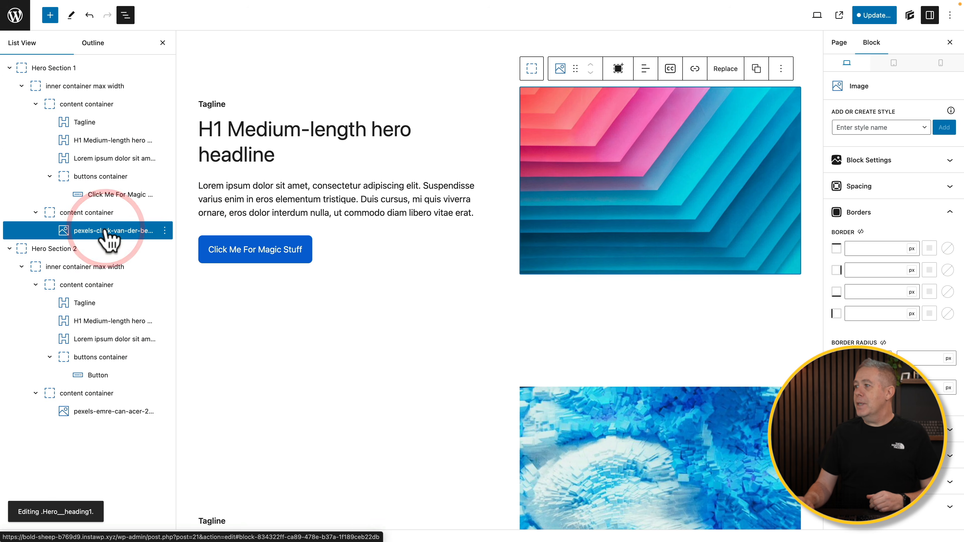
left_click(880, 127)
type("Her")
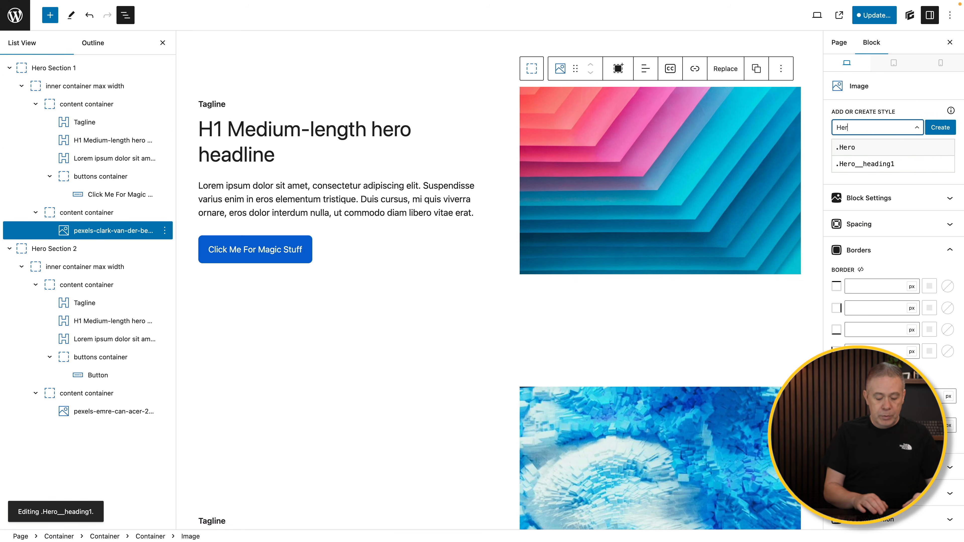
type("o__")
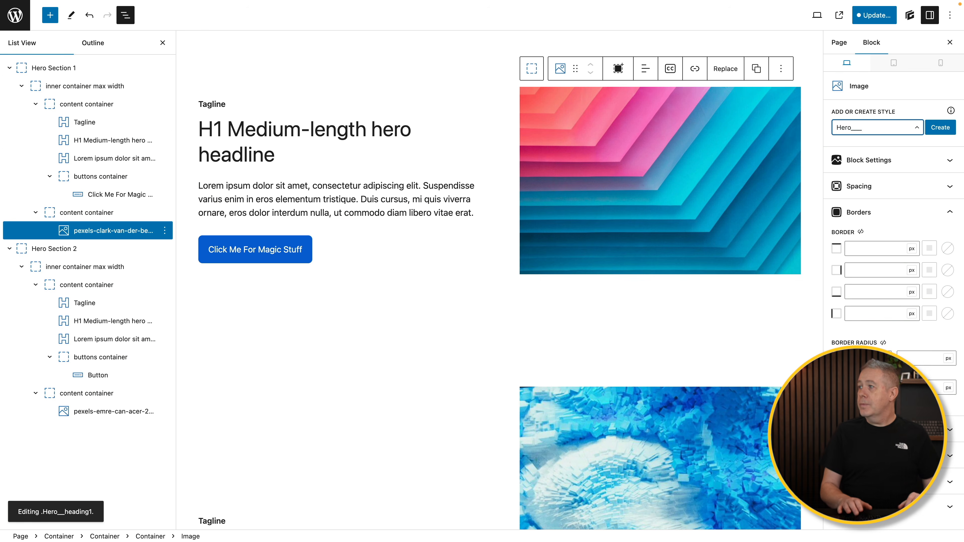
key("BackSpace")
type("image")
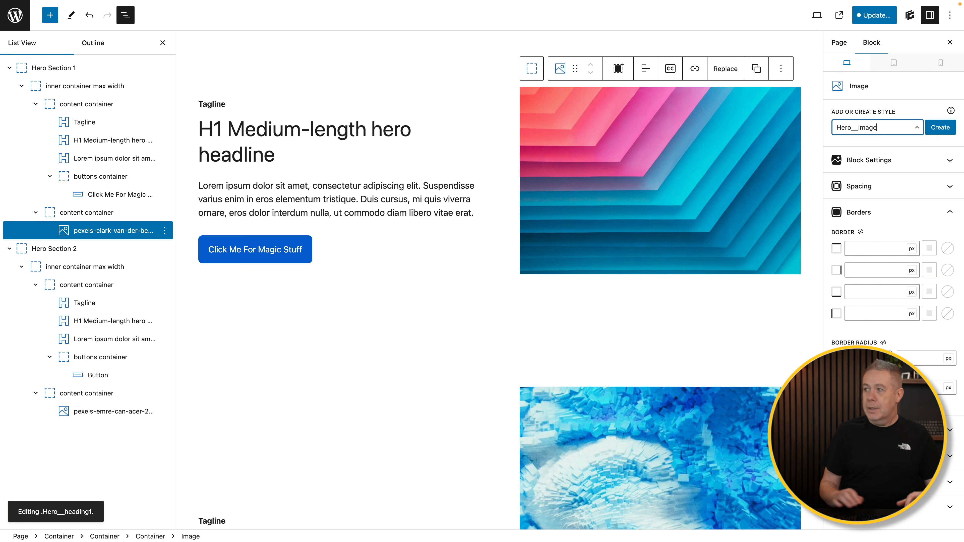
left_click(950, 127)
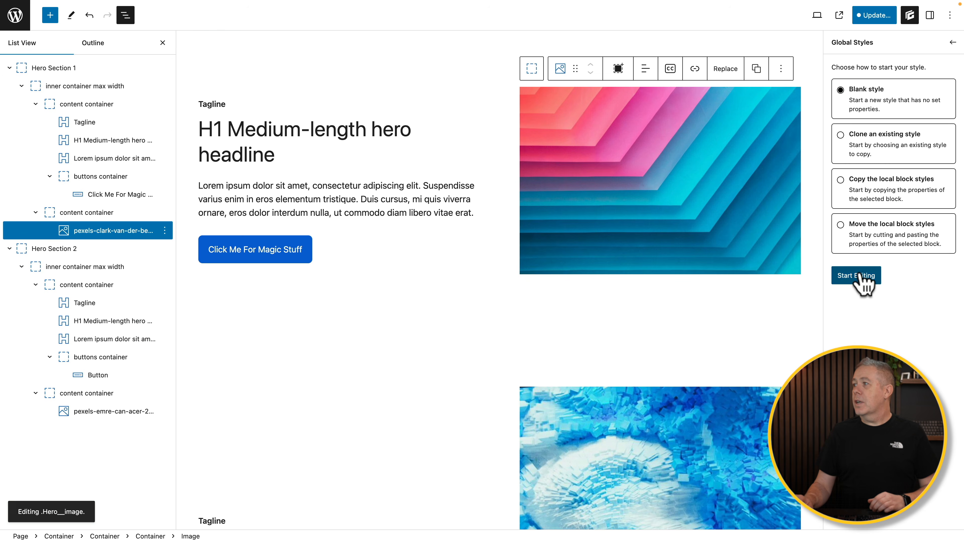
left_click(859, 273)
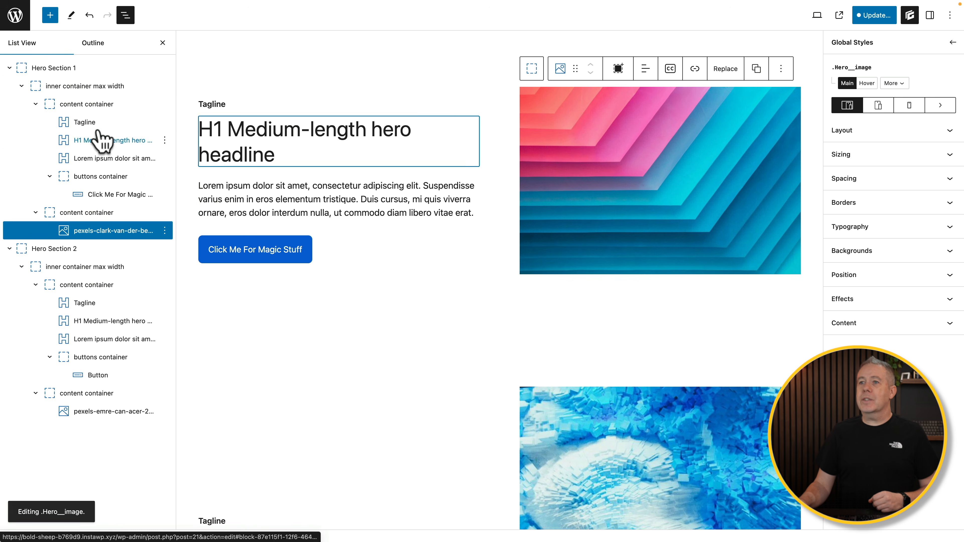
- Clear all local styles from the Hero Section 1 container, and undo the removal
left_click(66, 70)
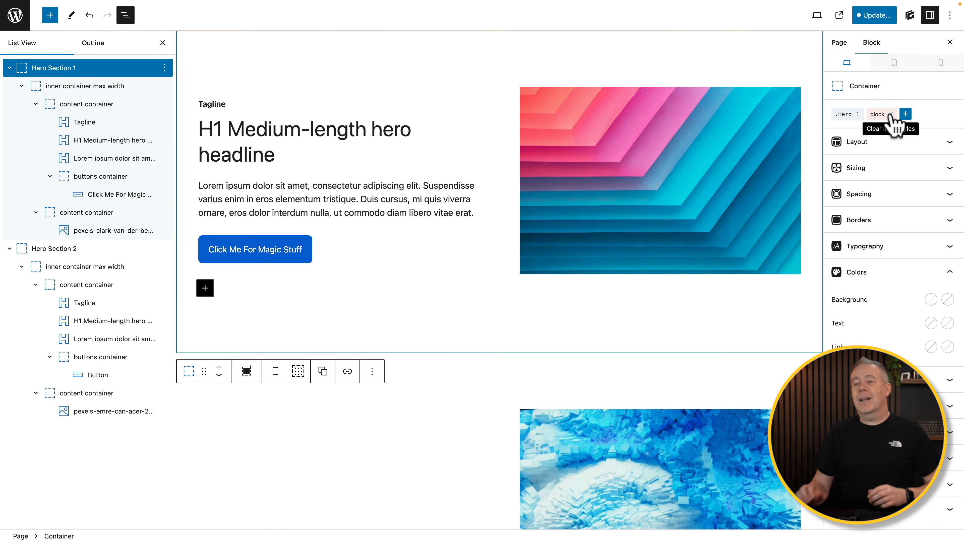
left_click(890, 114)
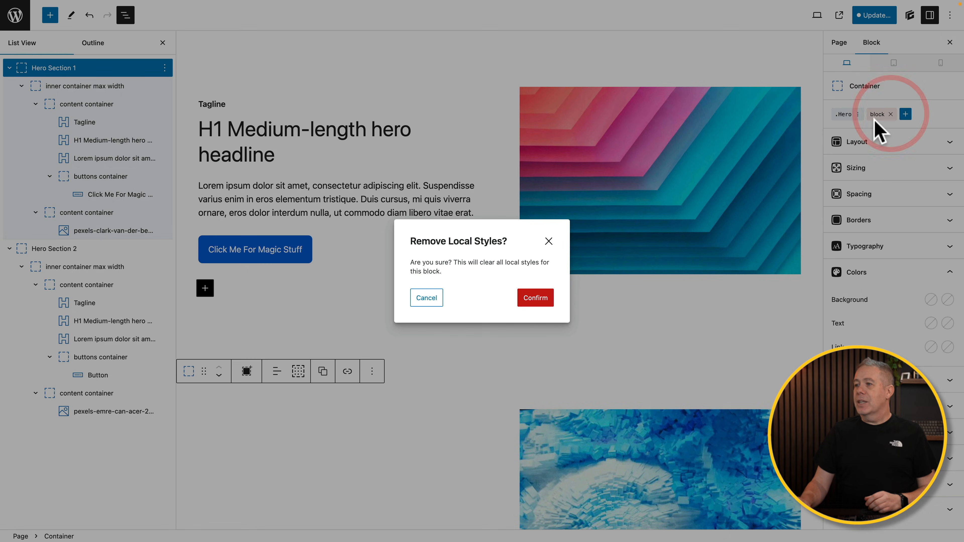
left_click(533, 302)
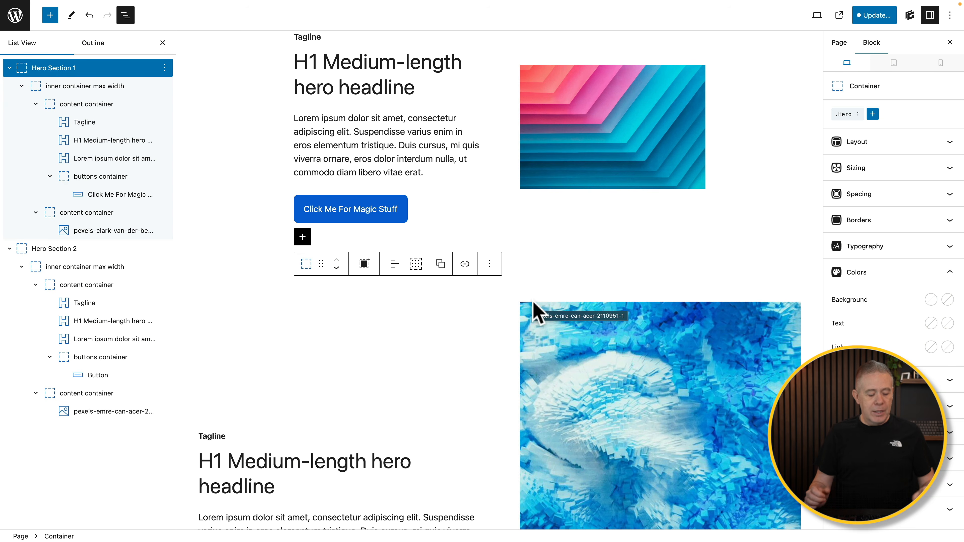
key("ctrl+z")
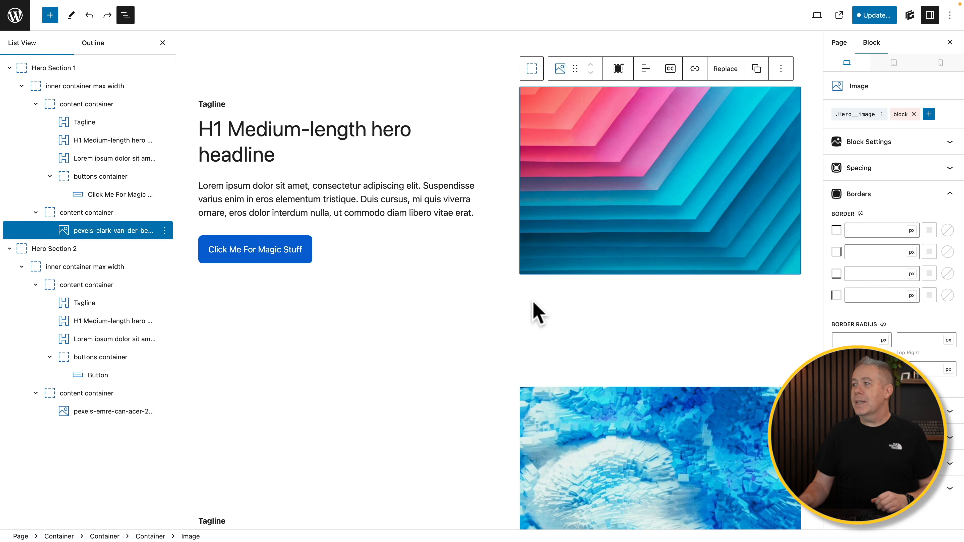
- Give the Hero__image global style a linked border radius of 1.5 rem on all corners
left_click(856, 114)
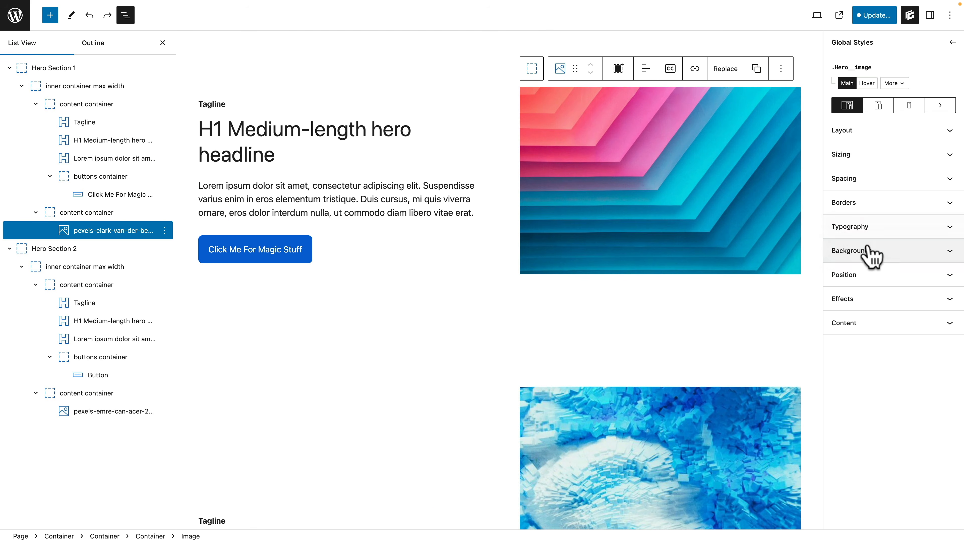
left_click(869, 203)
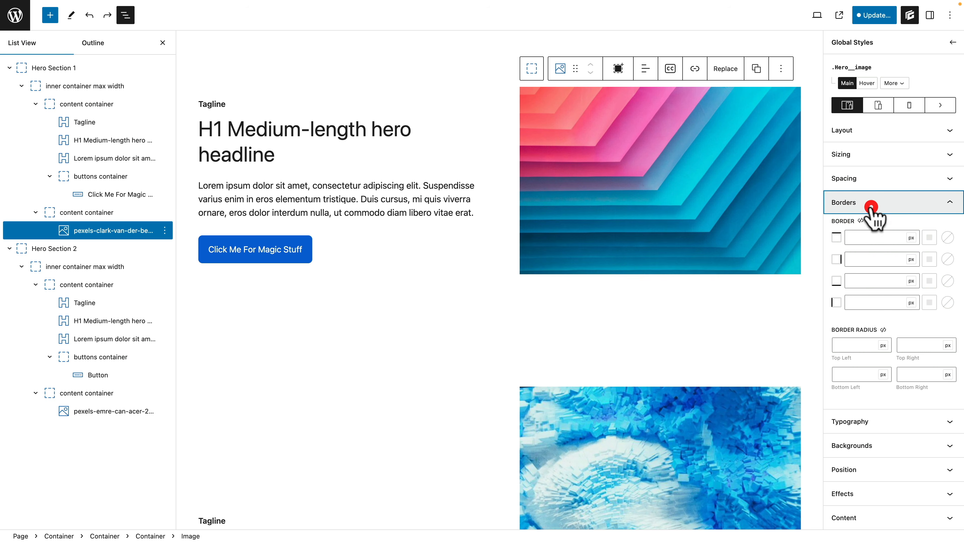
left_click(883, 329)
left_click(854, 344)
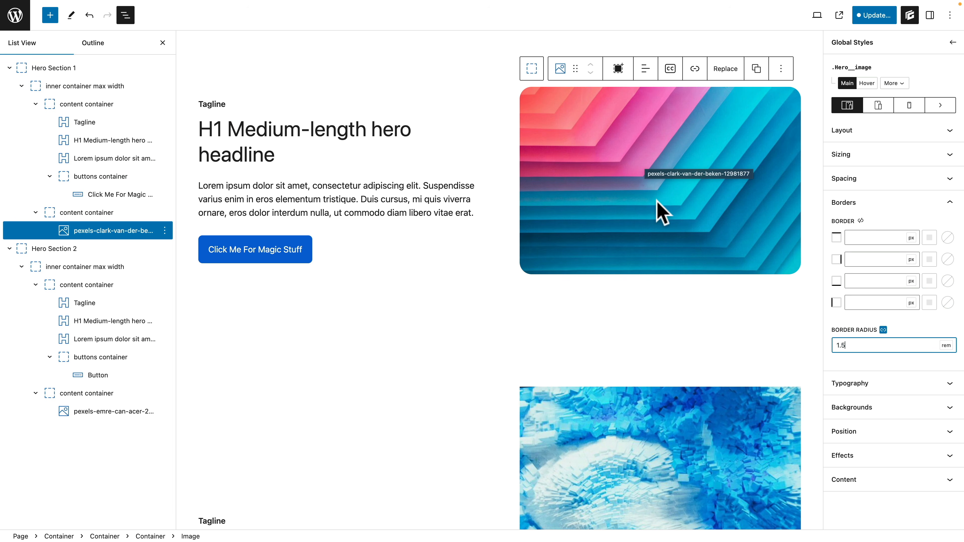
scroll(649, 276, "down", 5)
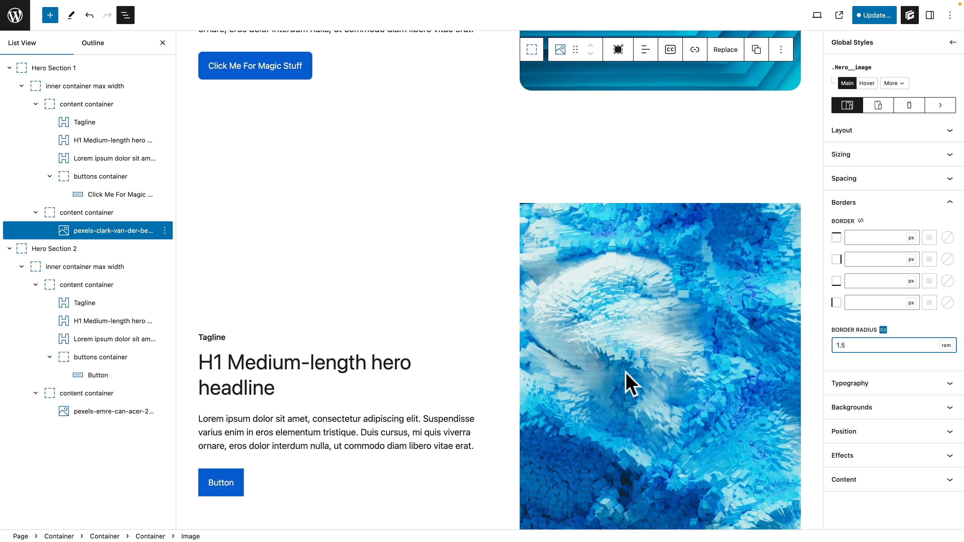
scroll(641, 364, "up", 6)
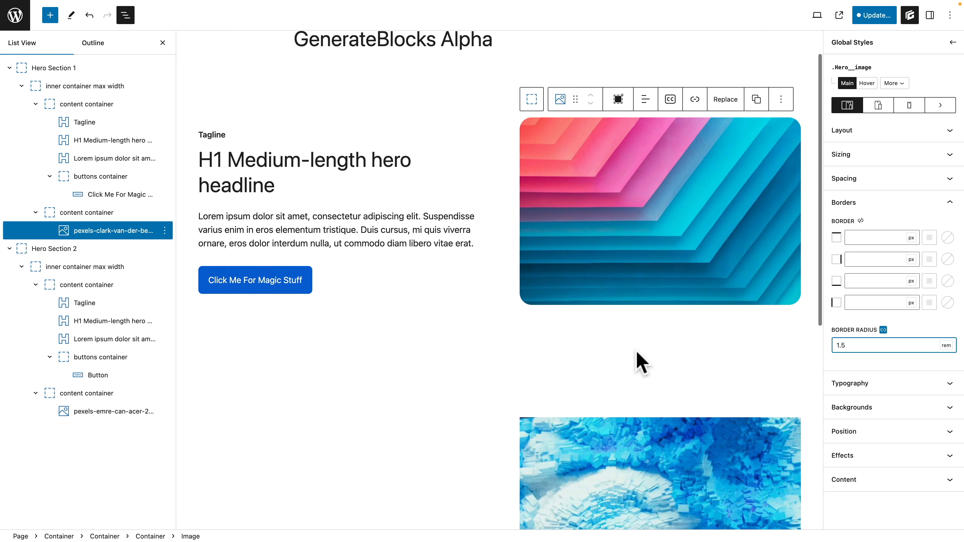
left_click(947, 205)
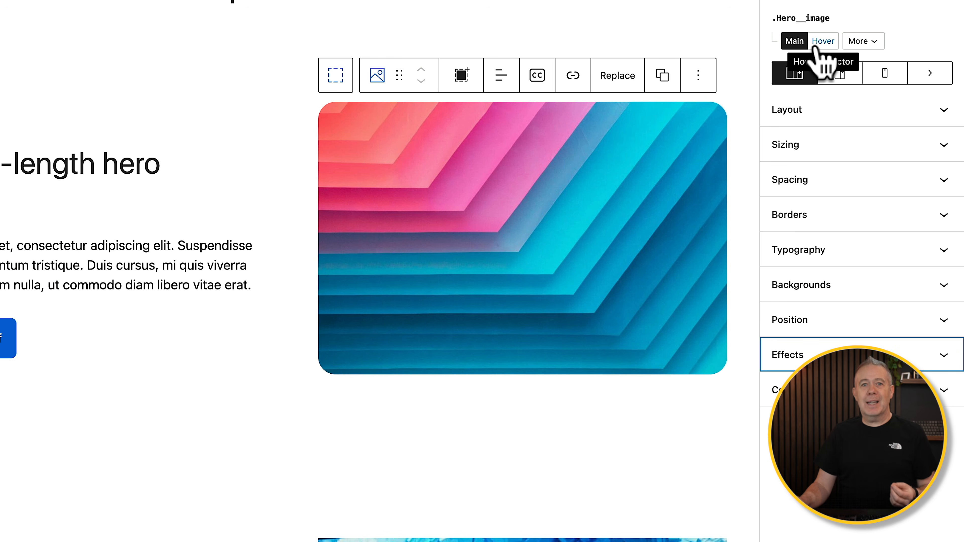
- Examine the Hero__image style's hover, hovered-links and hover-and-focus selectors and its extra at-rules, and the selectors offered for Hero__heading1
left_click(817, 43)
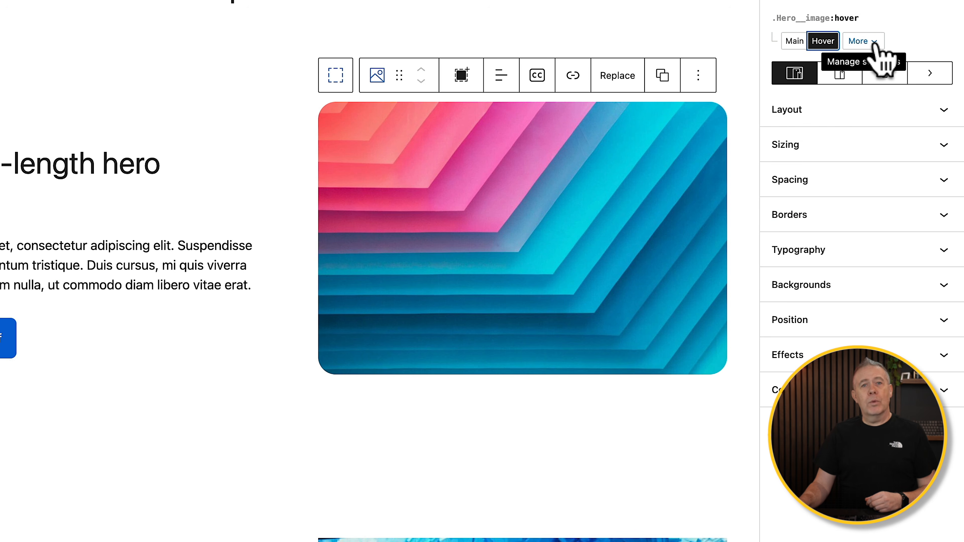
left_click(873, 43)
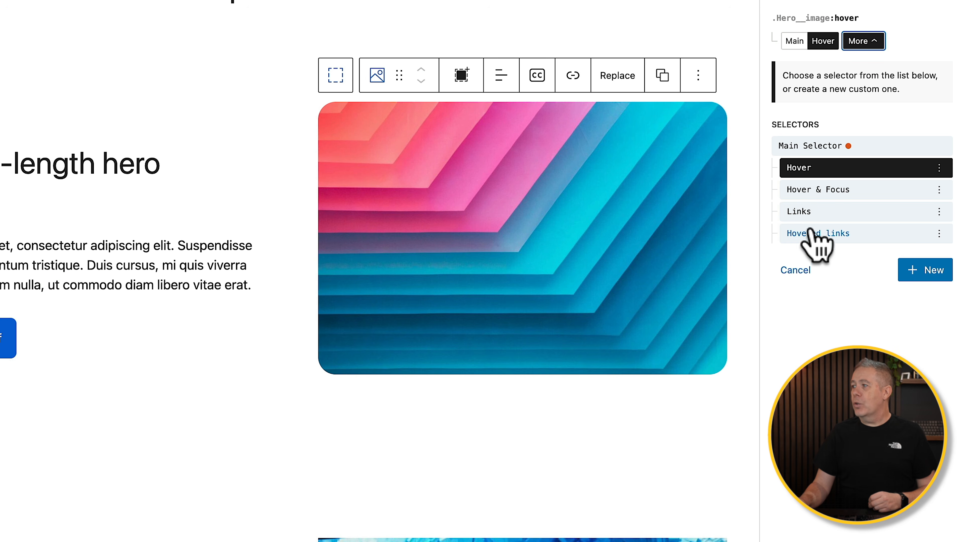
left_click(816, 233)
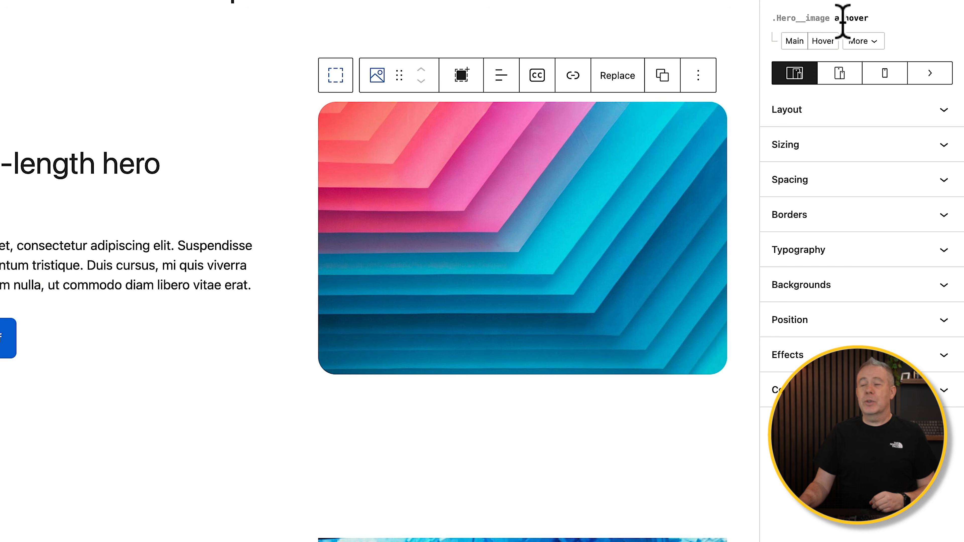
left_click(863, 40)
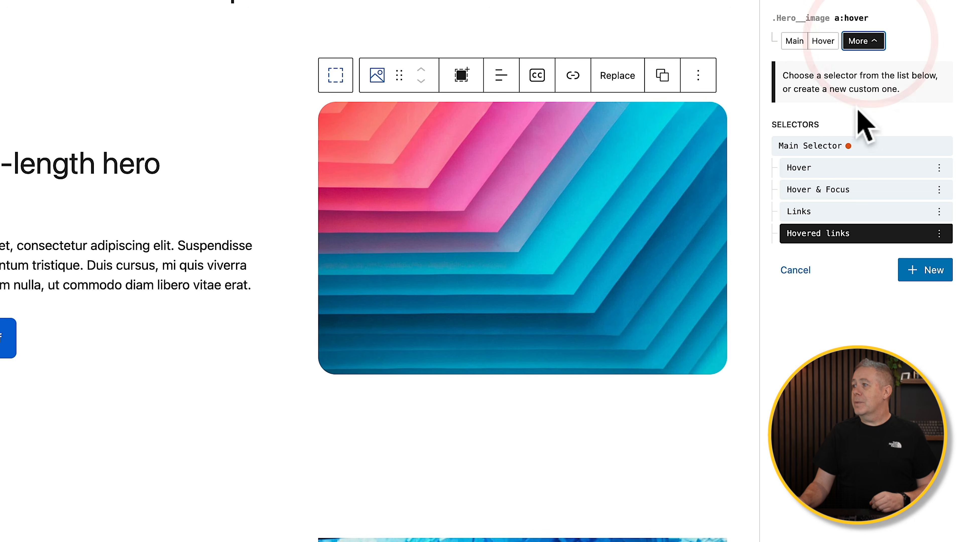
left_click(831, 189)
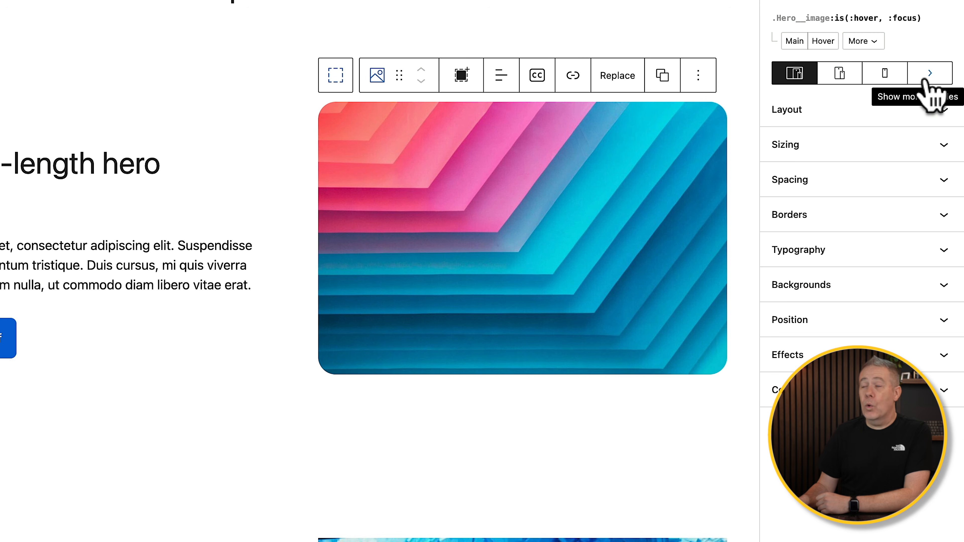
left_click(928, 78)
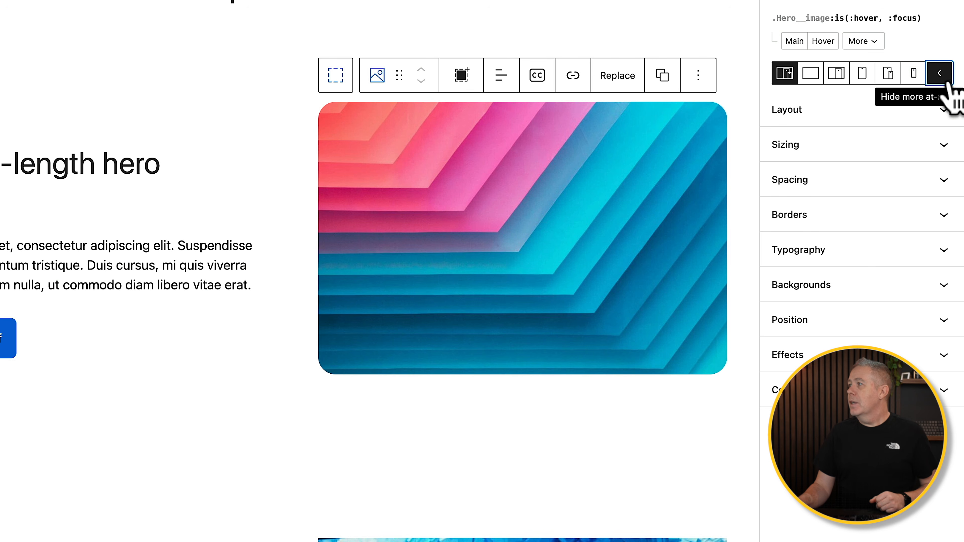
left_click(942, 76)
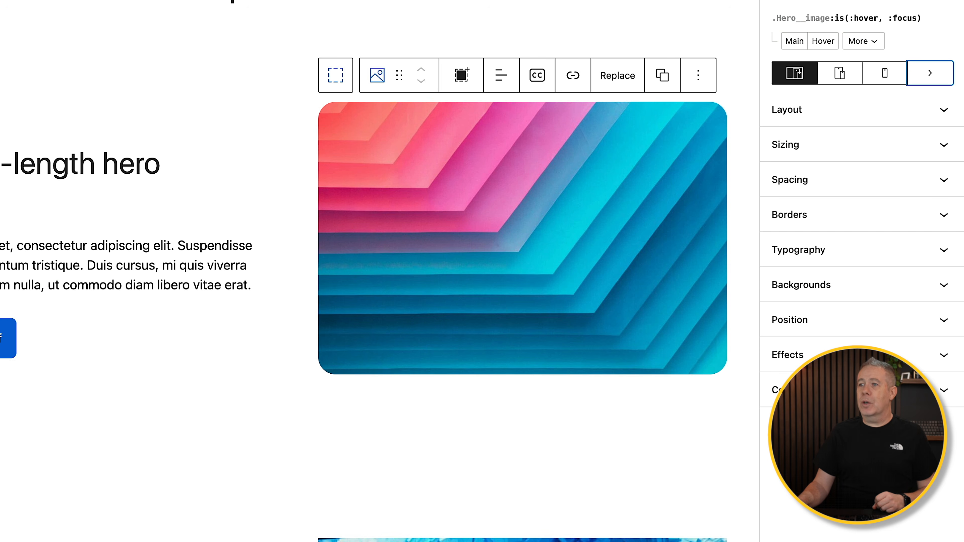
left_click(57, 165)
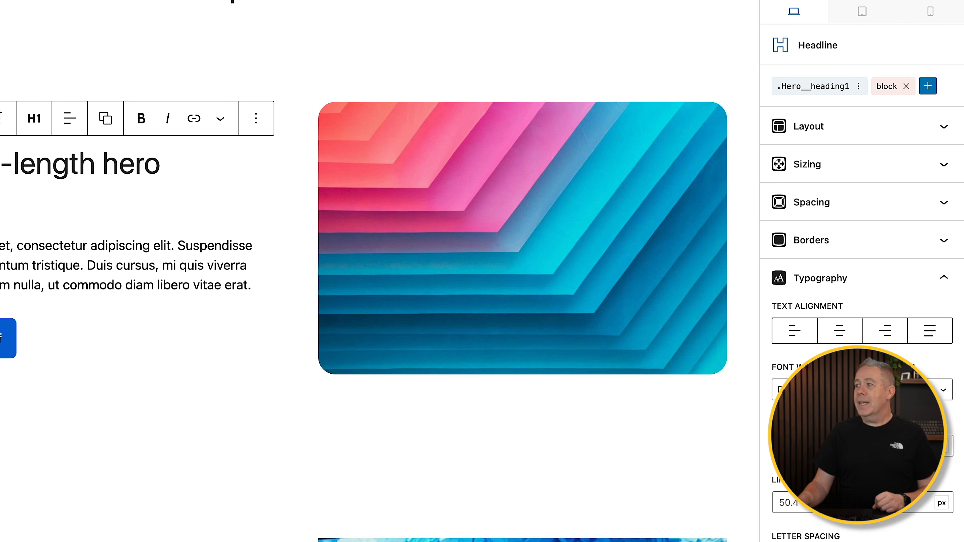
left_click(826, 88)
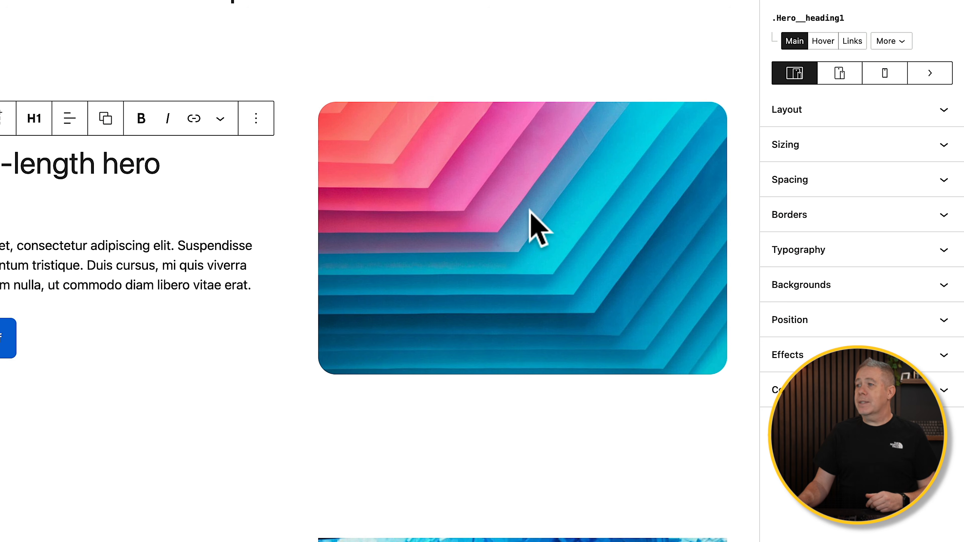
- Set the Hero__image style's linked border radius to 0 px for mobile screens (max-width 767px)
left_click(528, 218)
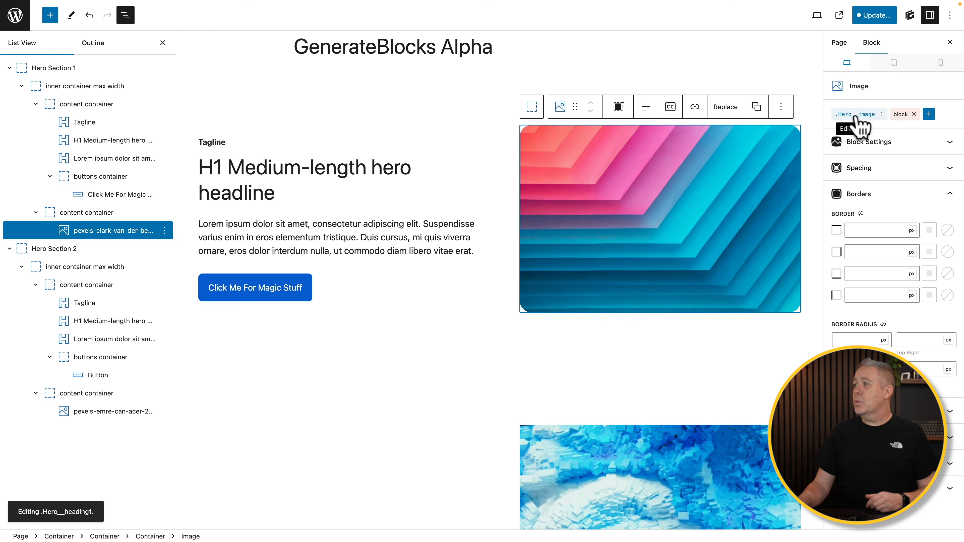
left_click(856, 115)
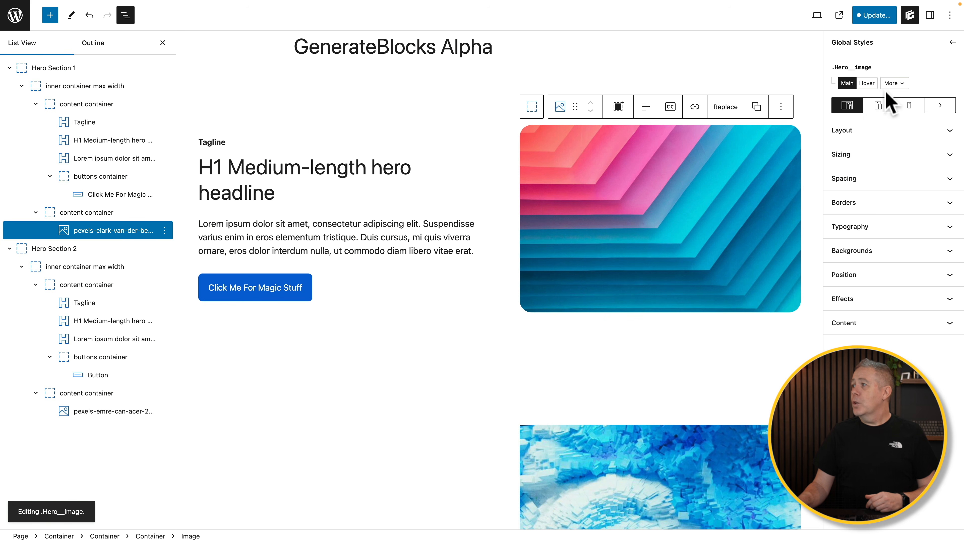
left_click(908, 107)
scroll(519, 301, "down", 5)
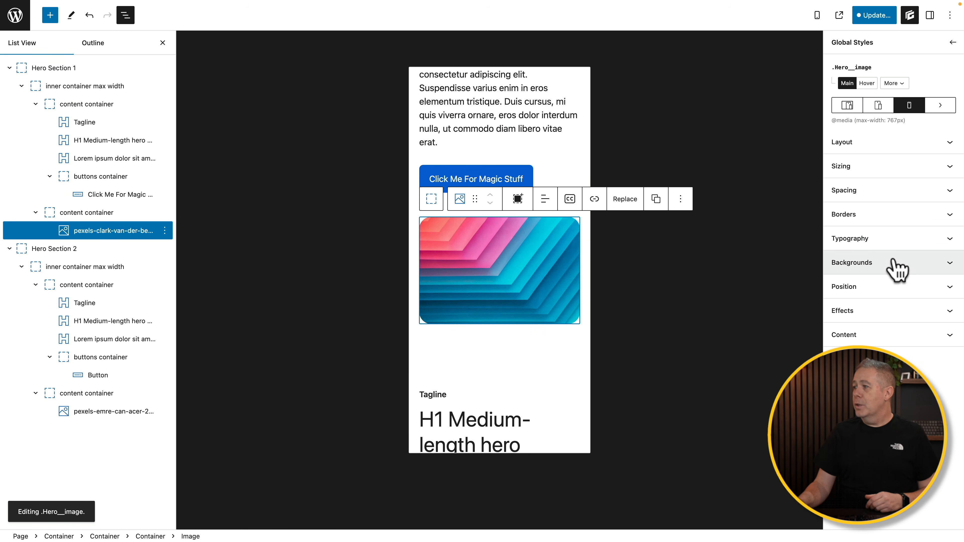
left_click(889, 214)
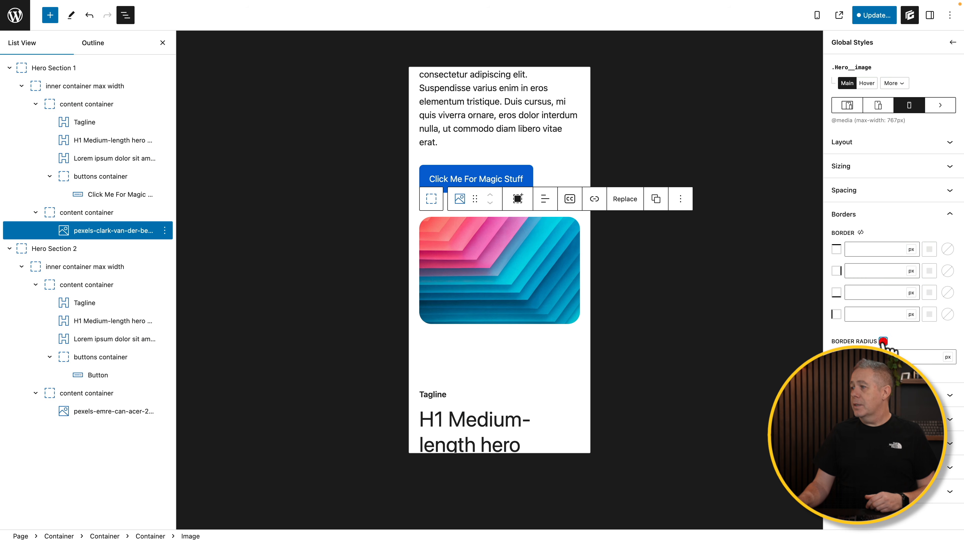
left_click(857, 354)
type("0")
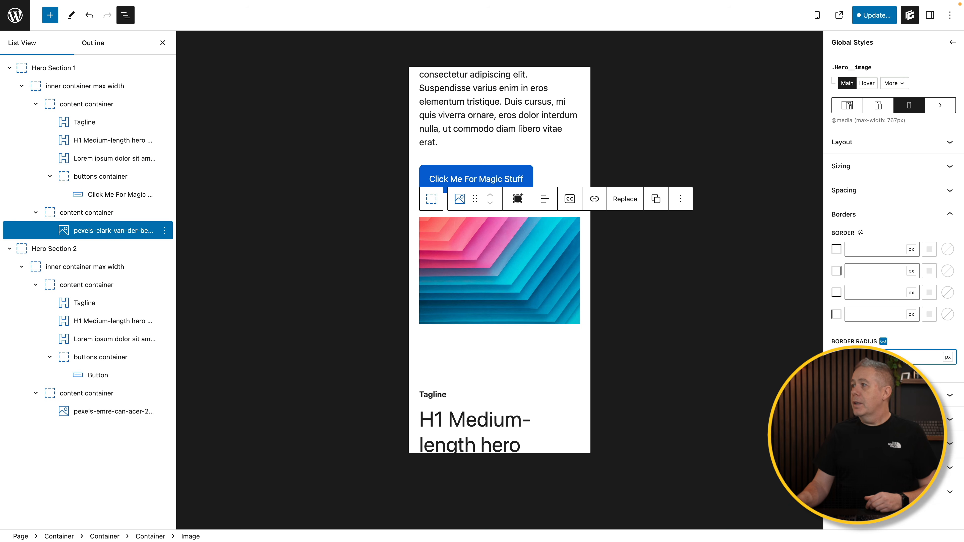
- Compare the image's corners in desktop and mobile previews, and return to its block settings in desktop view
left_click(847, 107)
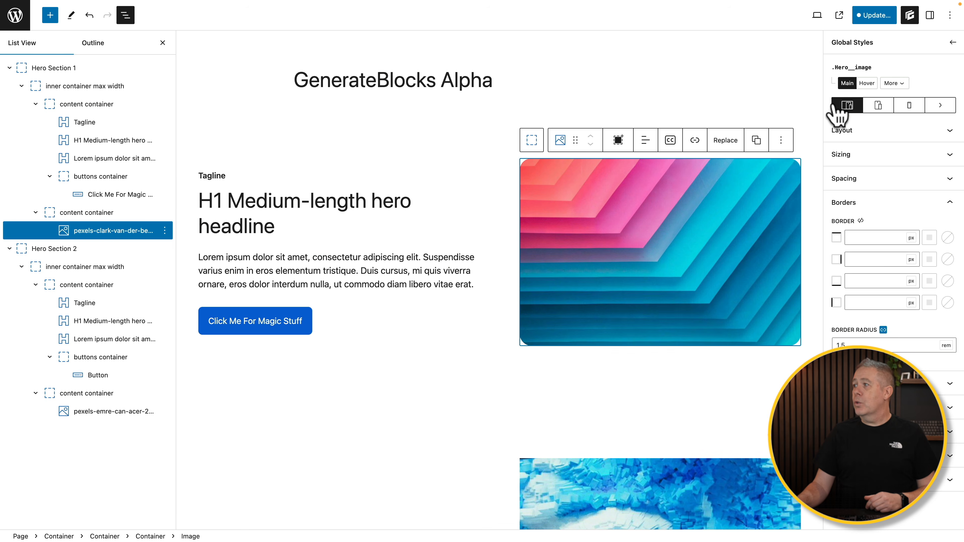
left_click(909, 107)
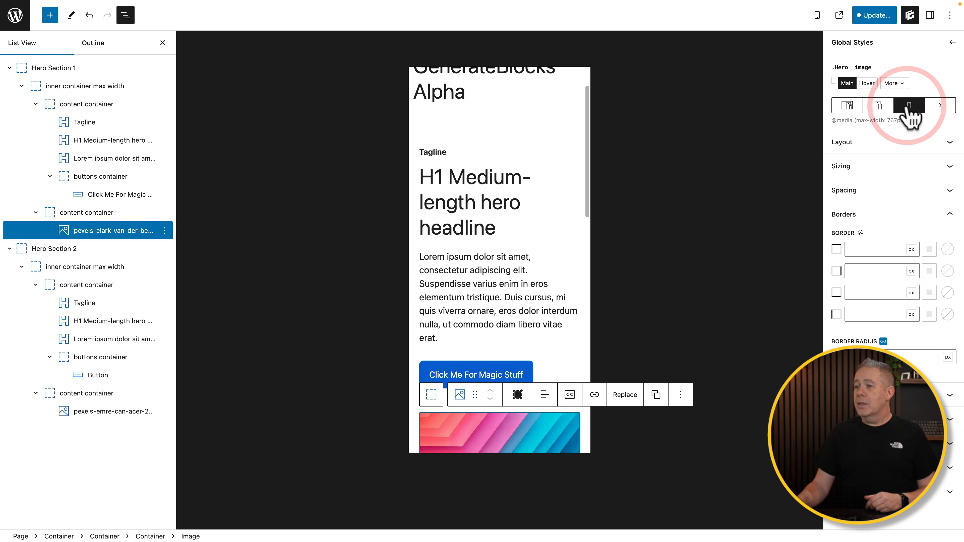
scroll(542, 289, "down", 5)
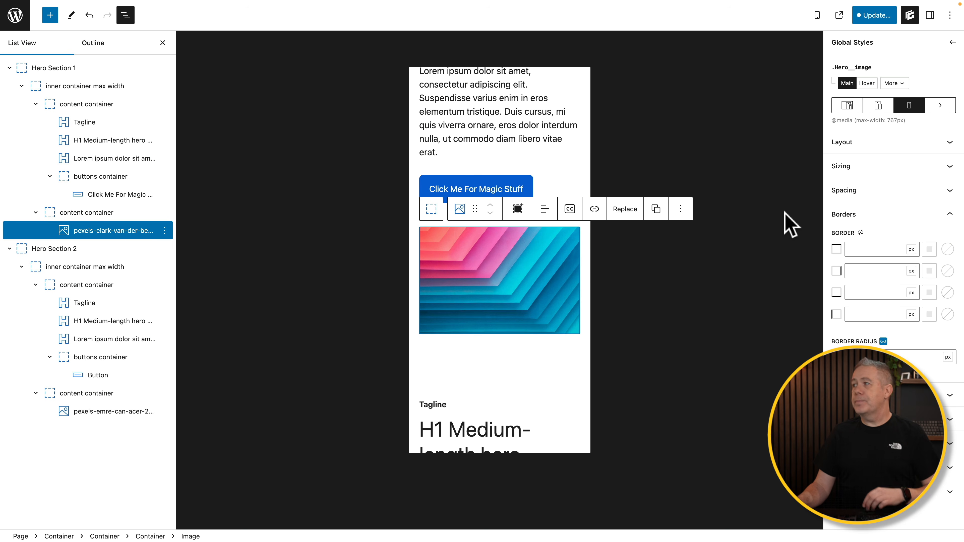
left_click(952, 43)
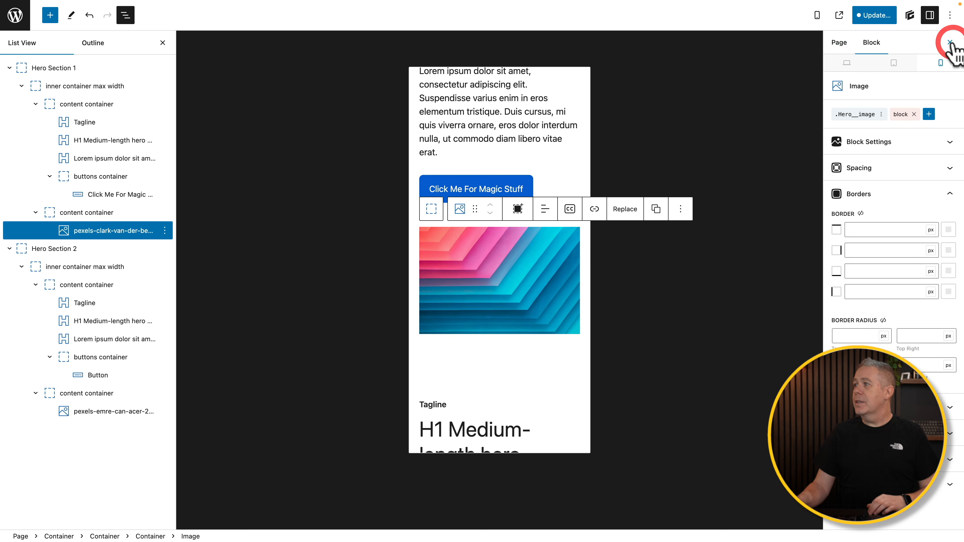
left_click(845, 62)
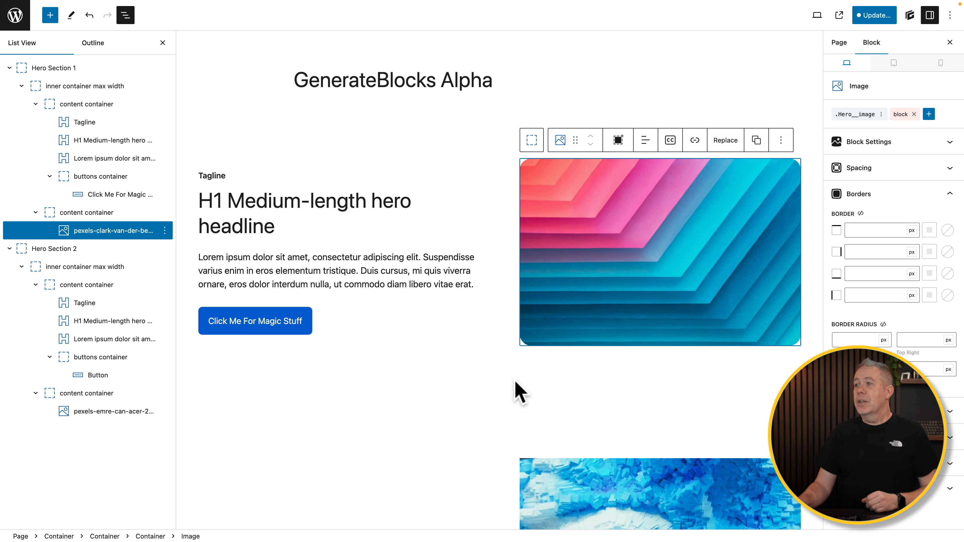
- Apply the existing .Hero global style to the outer Hero Section 2 container
scroll(616, 247, "down", 5)
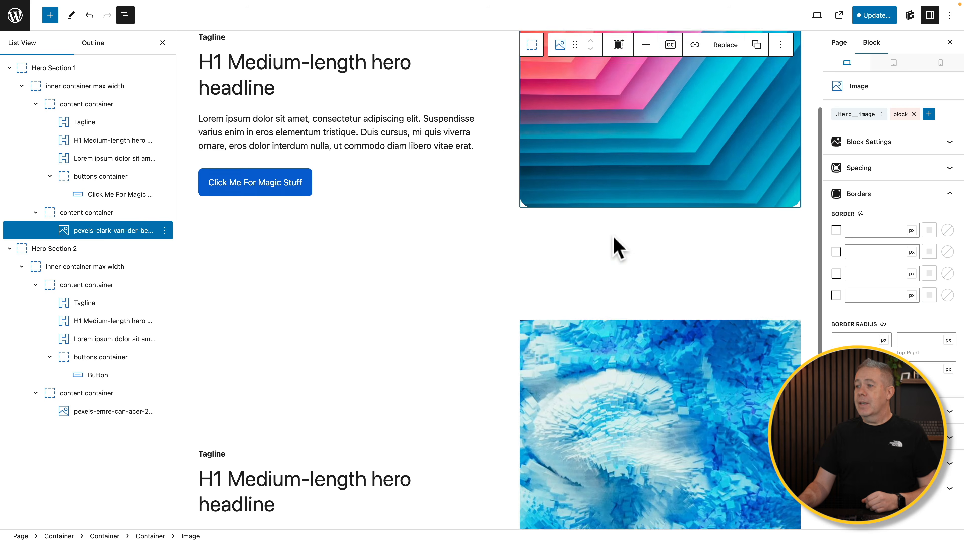
left_click(62, 251)
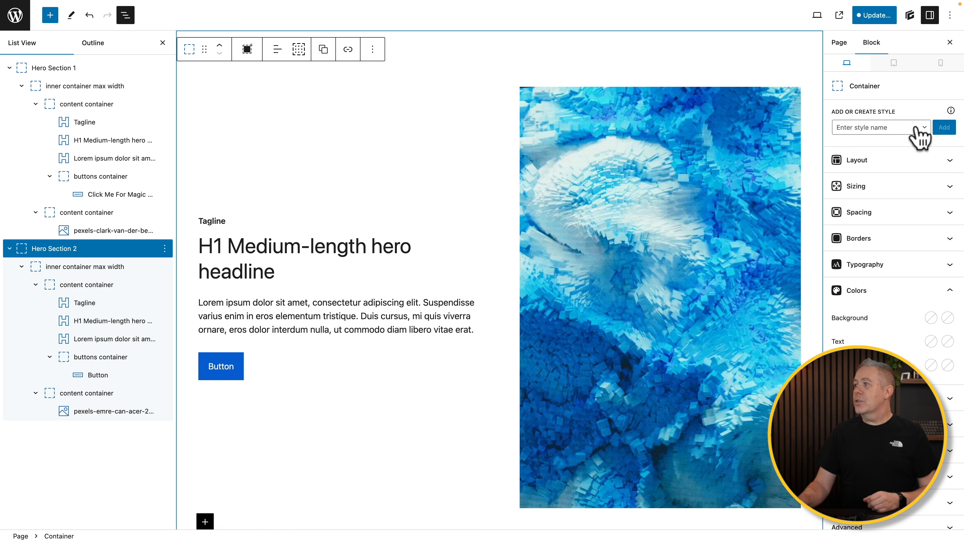
left_click(923, 127)
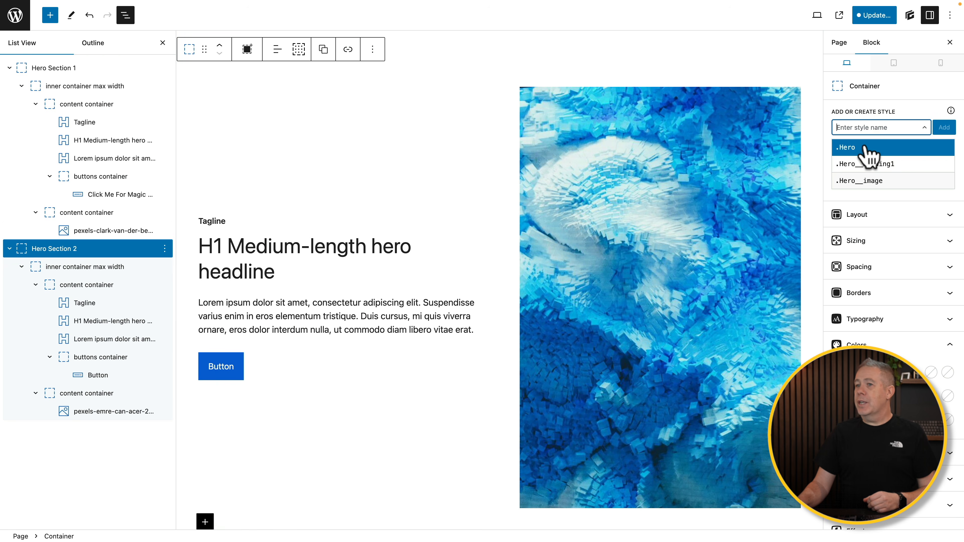
left_click(850, 147)
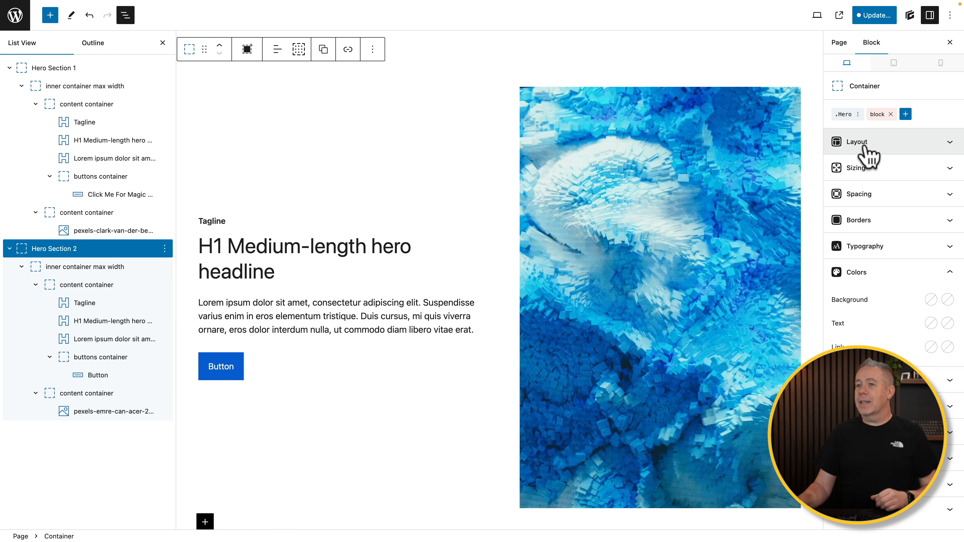
- Apply the existing .Hero__heading1 global style to the H1 headline in Hero Section 2
left_click(88, 322)
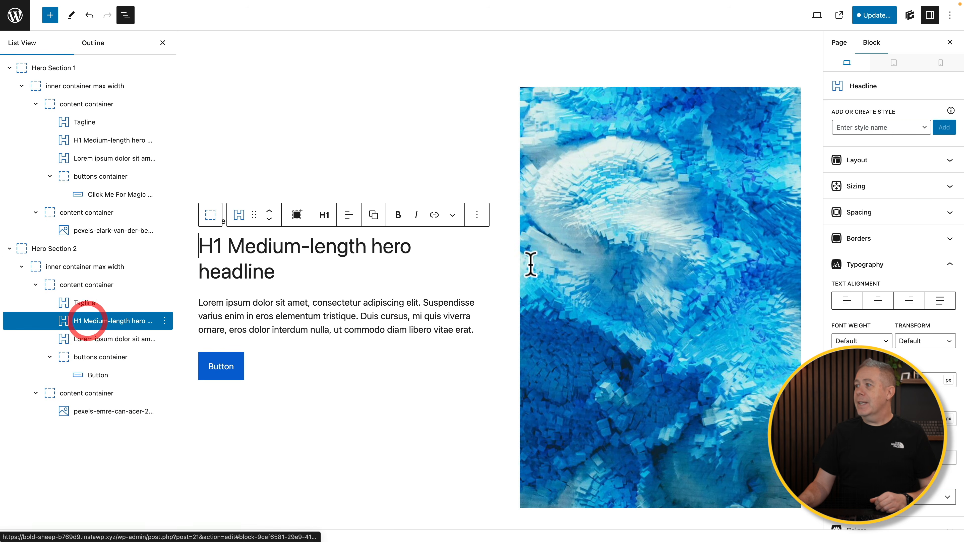
left_click(861, 127)
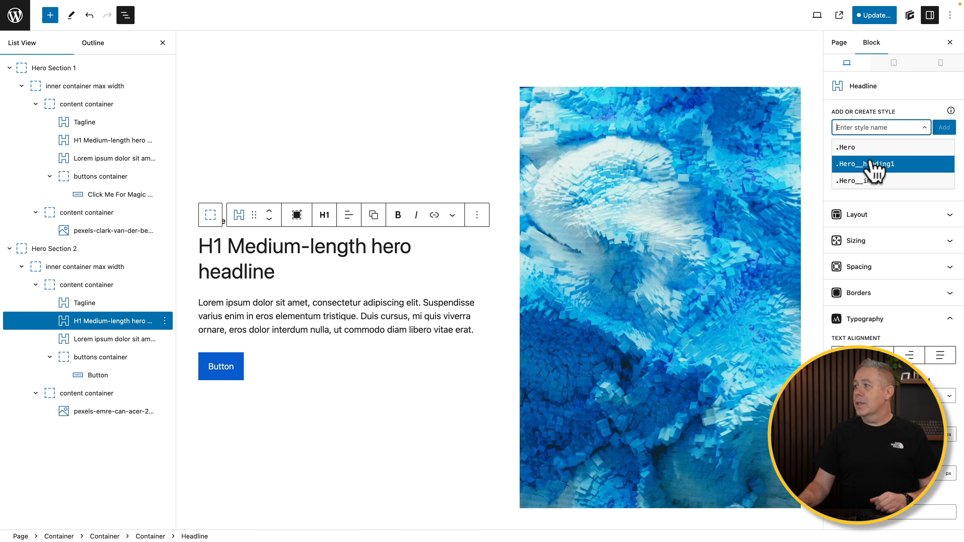
left_click(870, 161)
- Apply the .Hero__image global style to the Hero Section 2 image, and check its corners in the mobile preview before returning to desktop
left_click(89, 411)
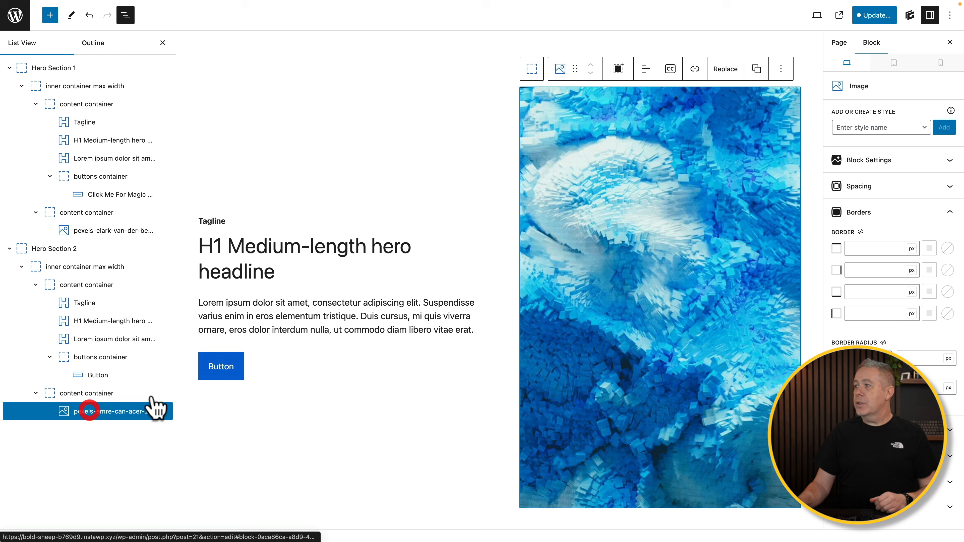
left_click(858, 128)
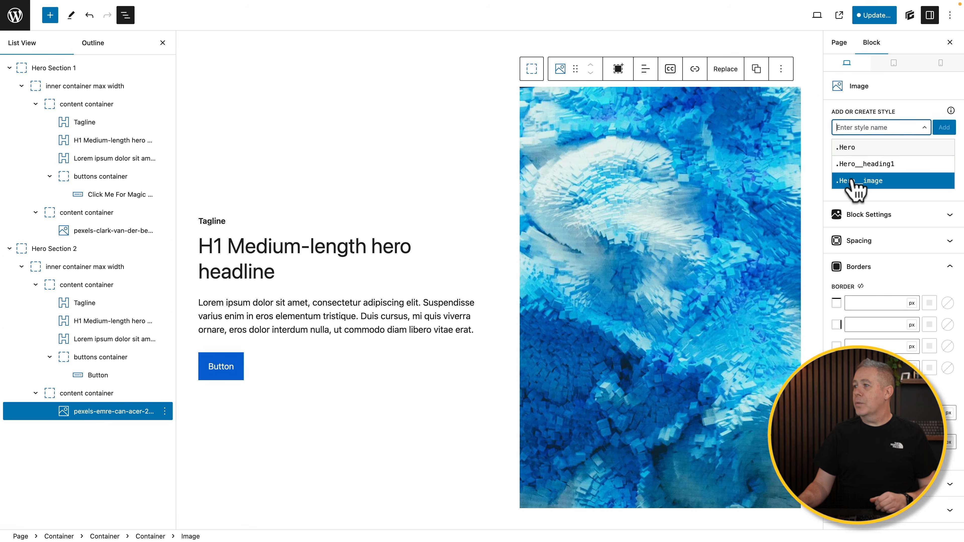
left_click(851, 181)
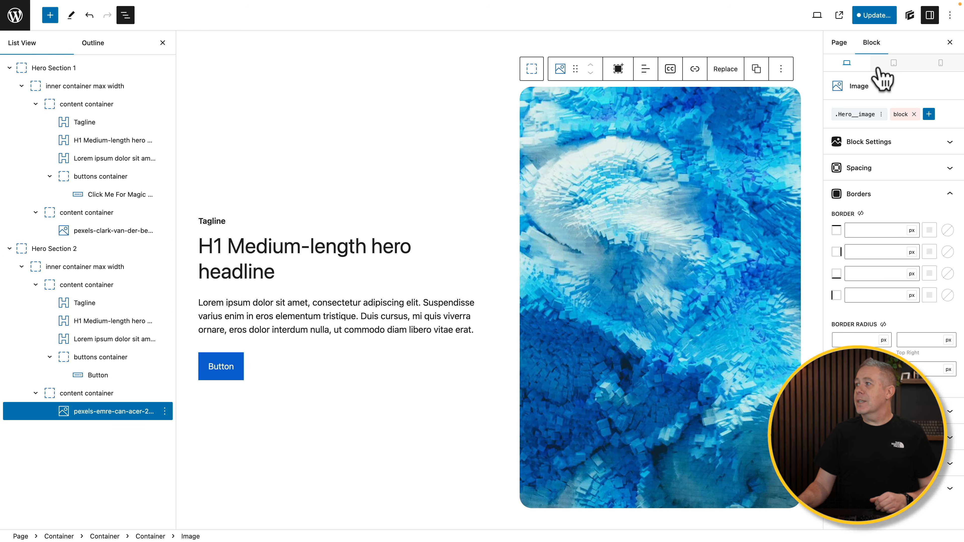
left_click(940, 63)
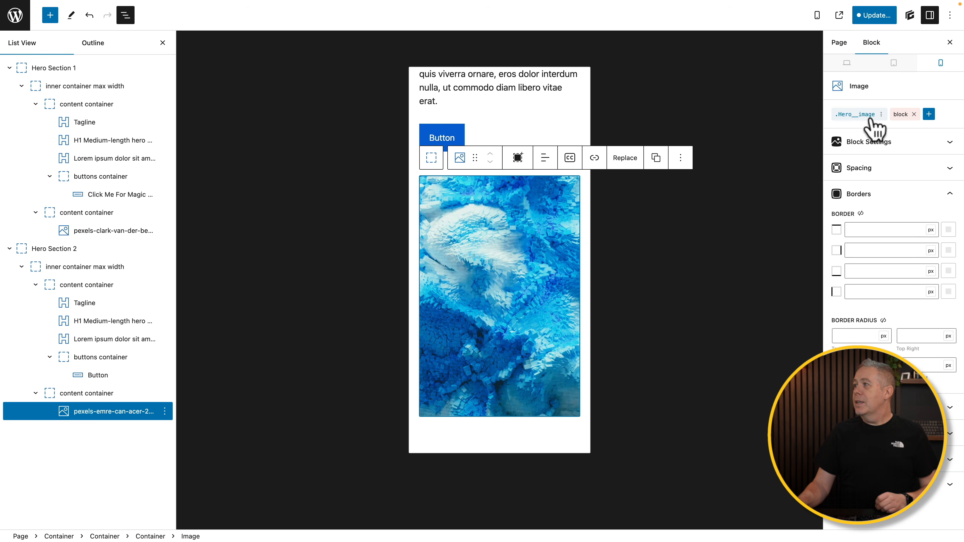
left_click(846, 63)
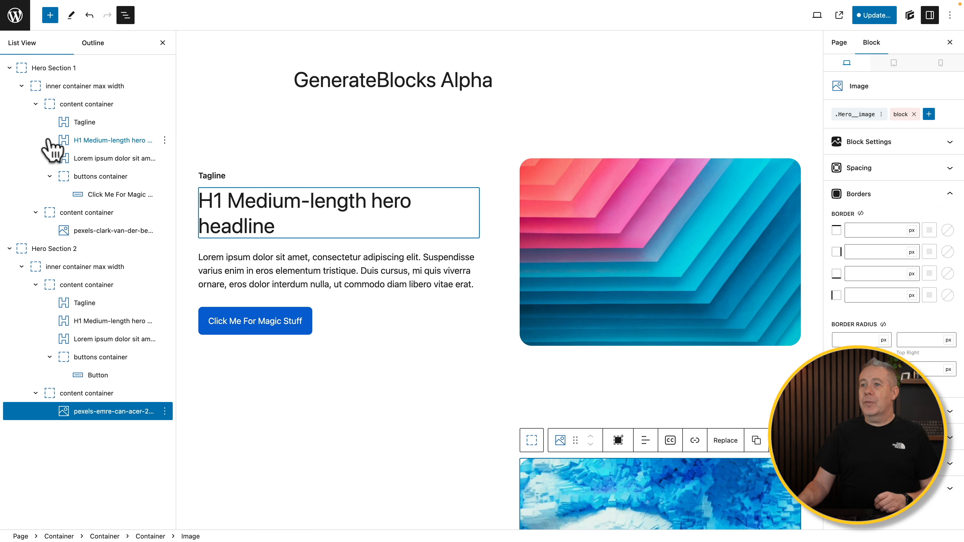
- Set the font weight of the .Hero__heading1 global style to Bold, starting from the Hero Section 1 headline
left_click(100, 148)
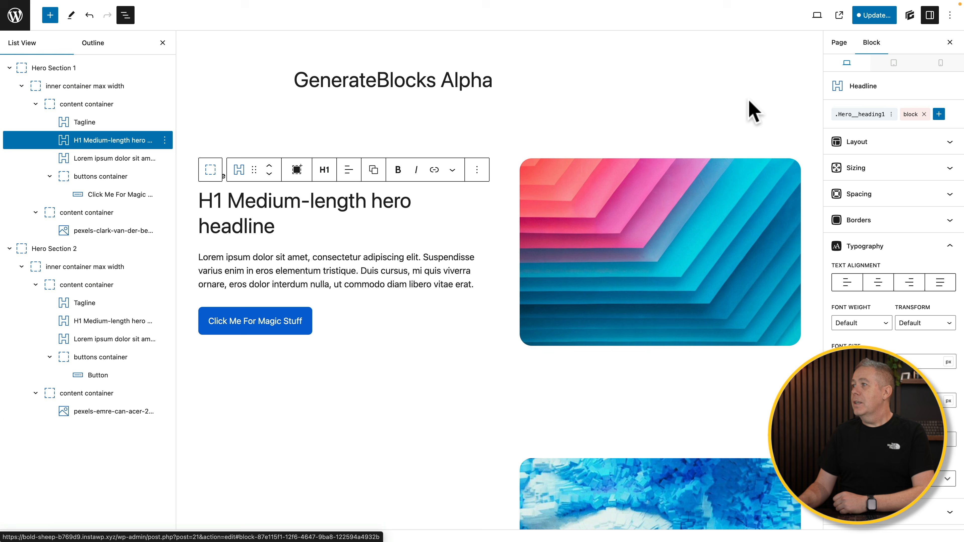
left_click(860, 115)
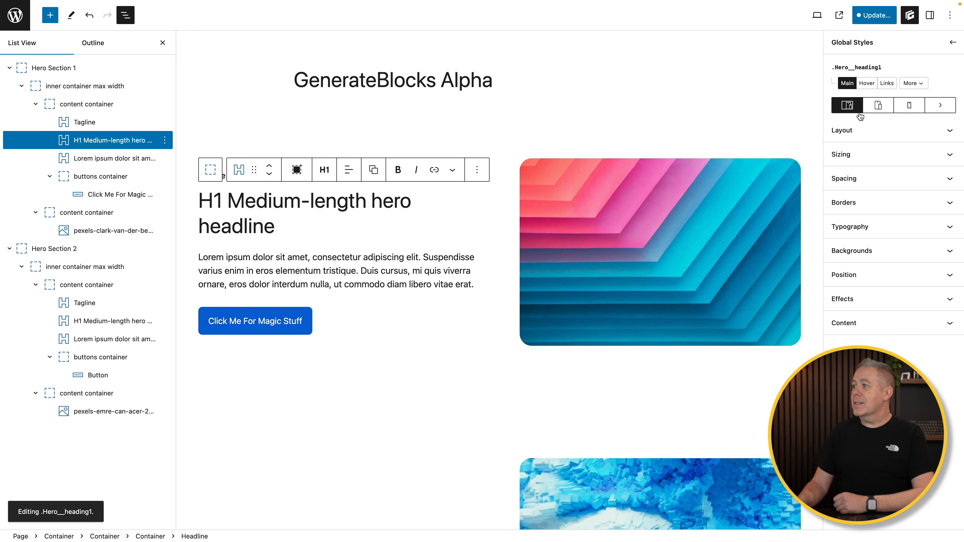
left_click(859, 227)
left_click(853, 270)
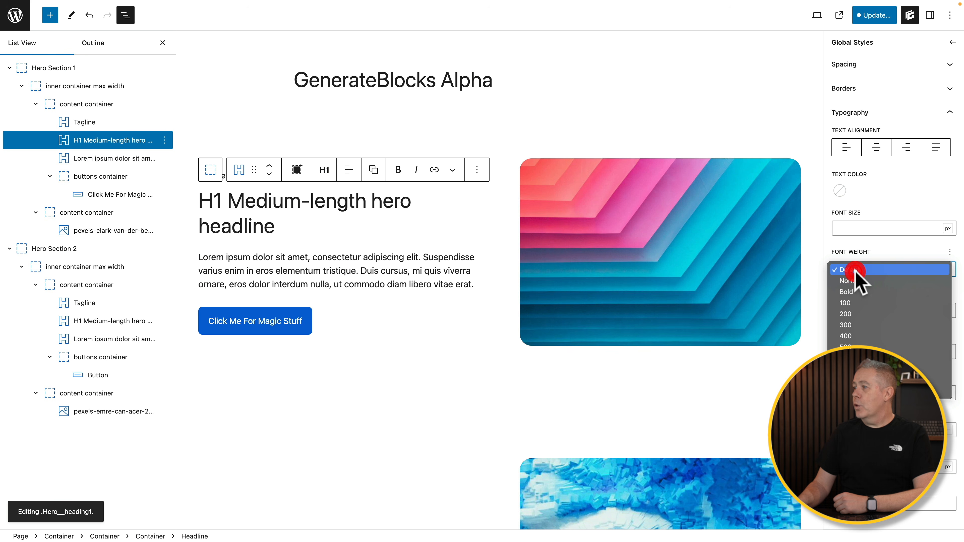
left_click(856, 292)
scroll(683, 406, "down", 6)
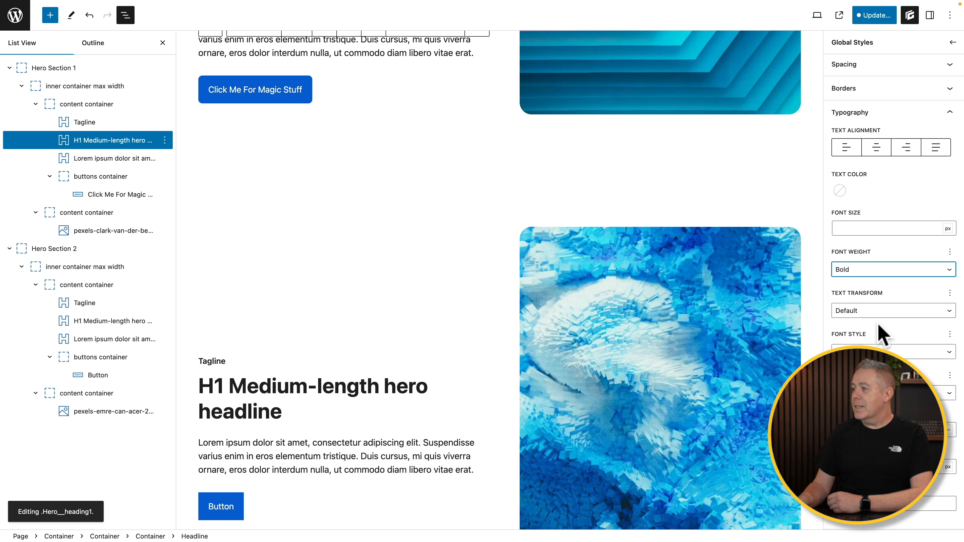
- Set the text transform of the .Hero__heading1 global style to Capitalize and check the headlines in both hero sections
left_click(880, 311)
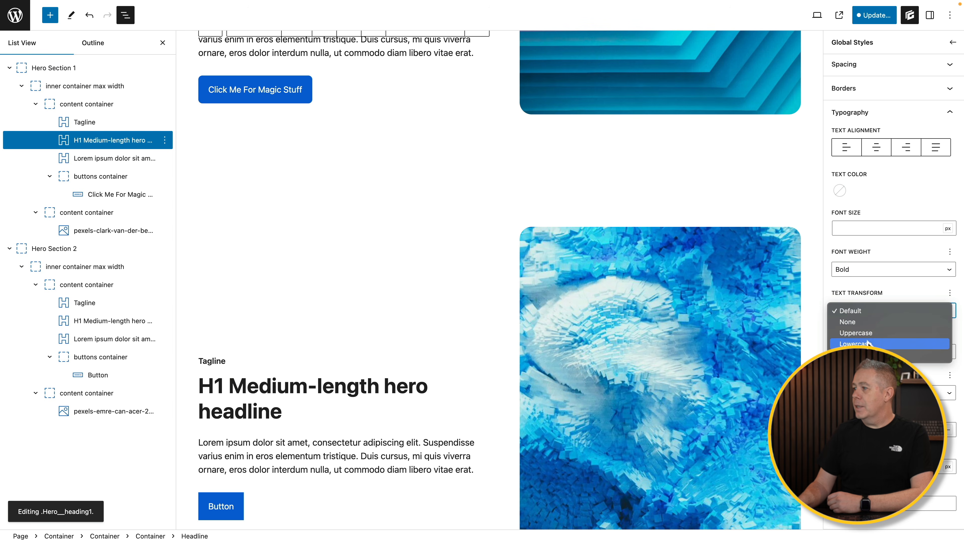
left_click(855, 355)
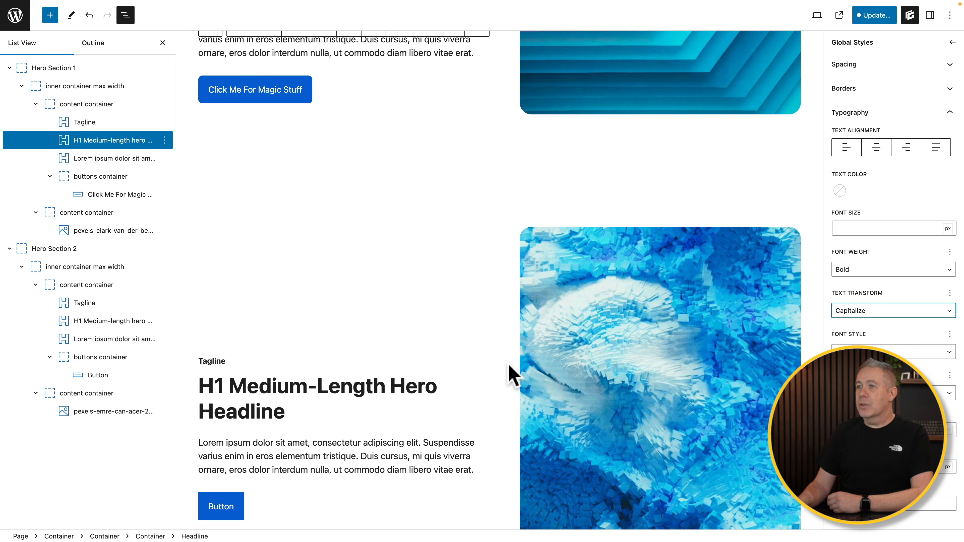
scroll(508, 366, "up", 4)
scroll(510, 374, "down", 10)
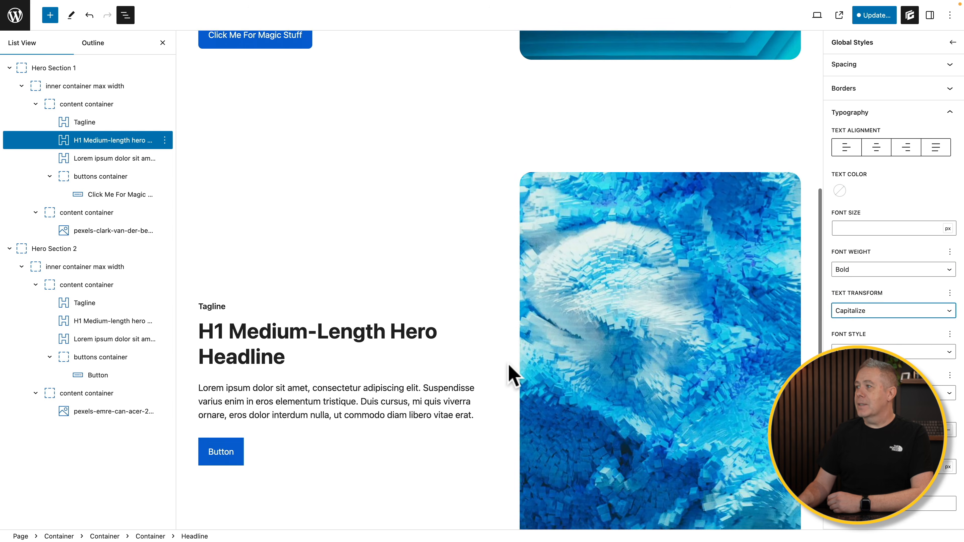
scroll(510, 374, "up", 5)
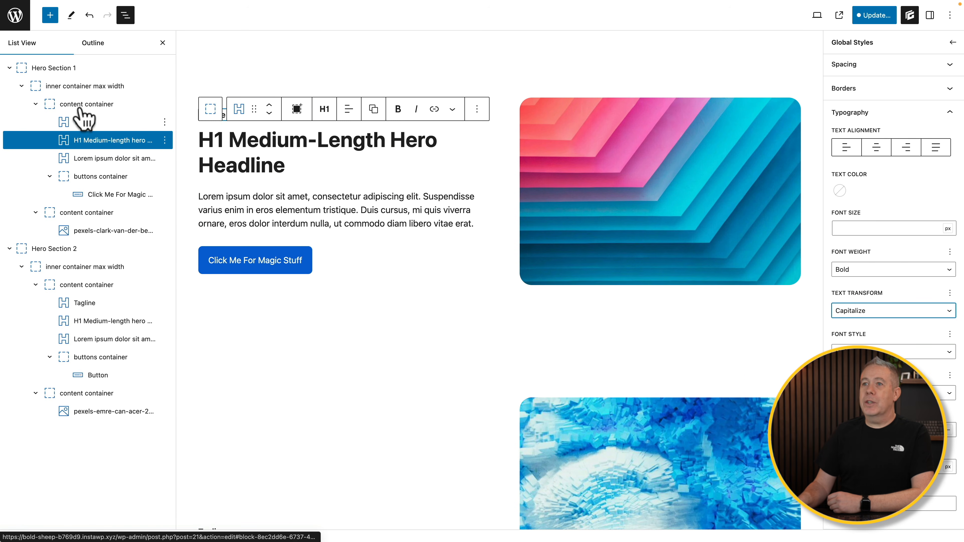
- Give the .Hero global style the background color var(--base-2), check both hero sections, and leave the style editor
left_click(63, 71)
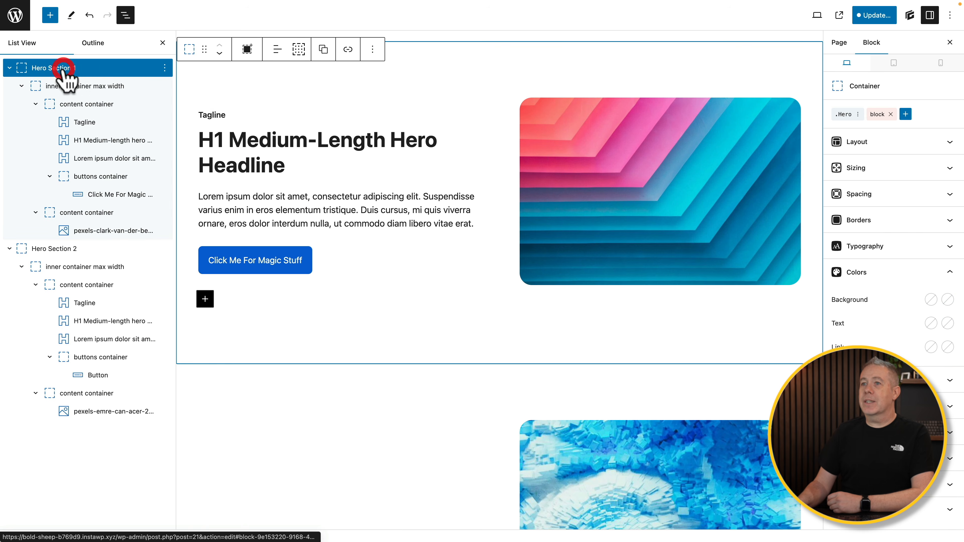
left_click(845, 114)
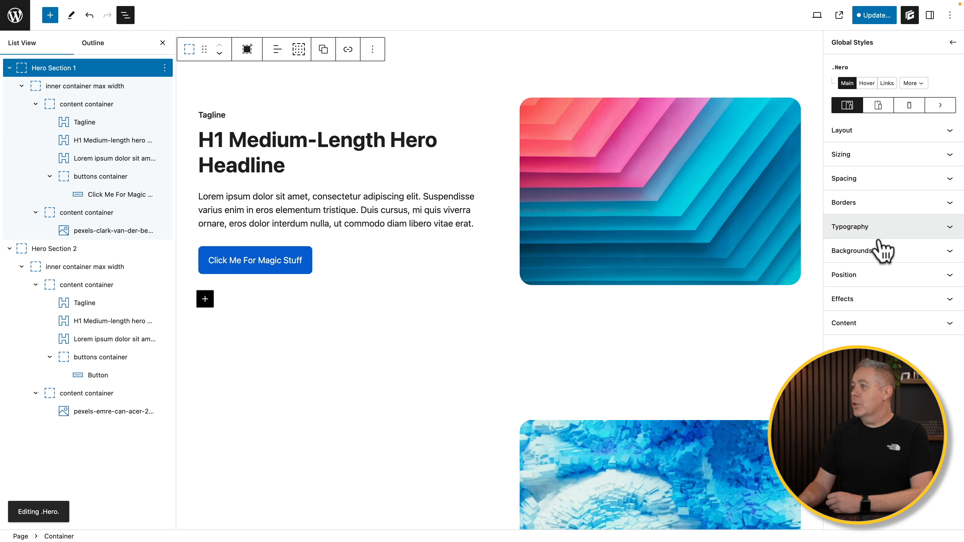
left_click(878, 249)
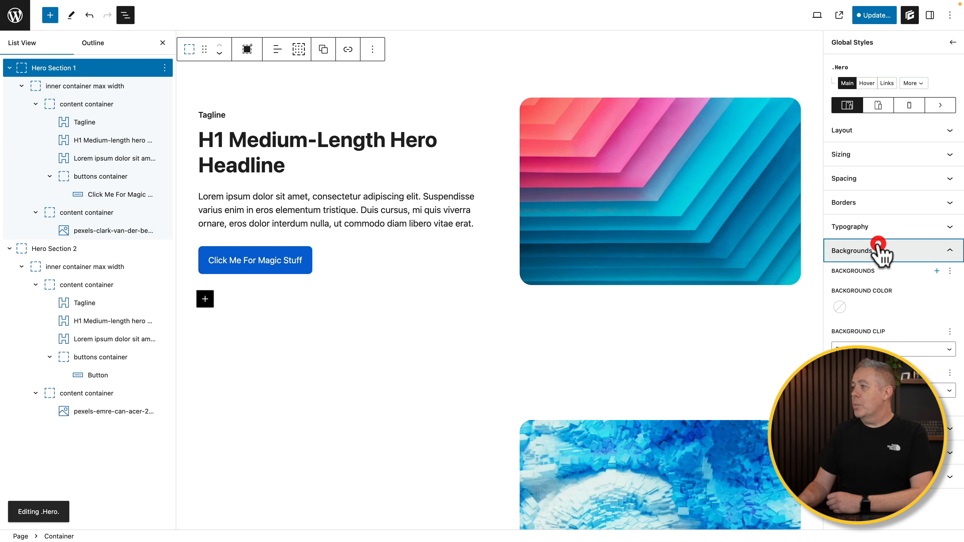
left_click(839, 307)
left_click(776, 475)
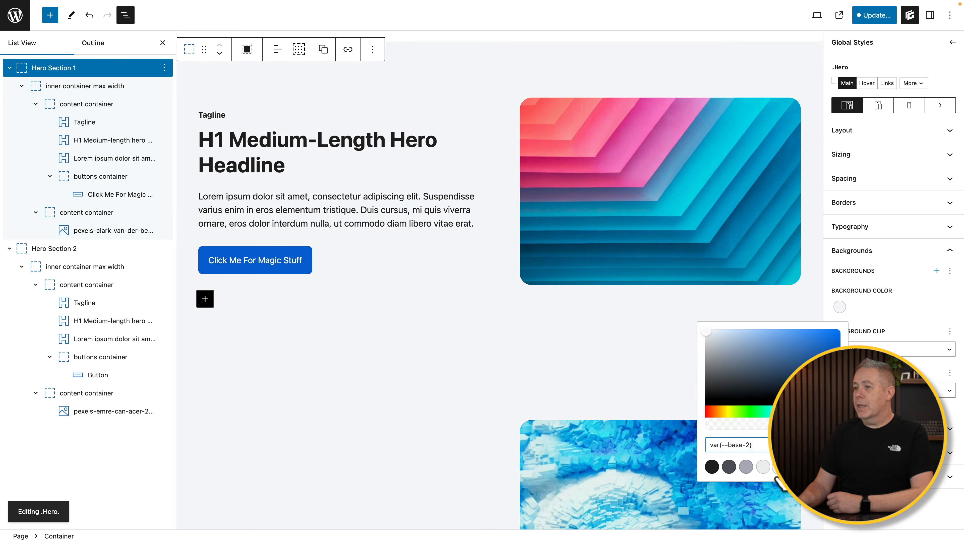
scroll(441, 463, "down", 3)
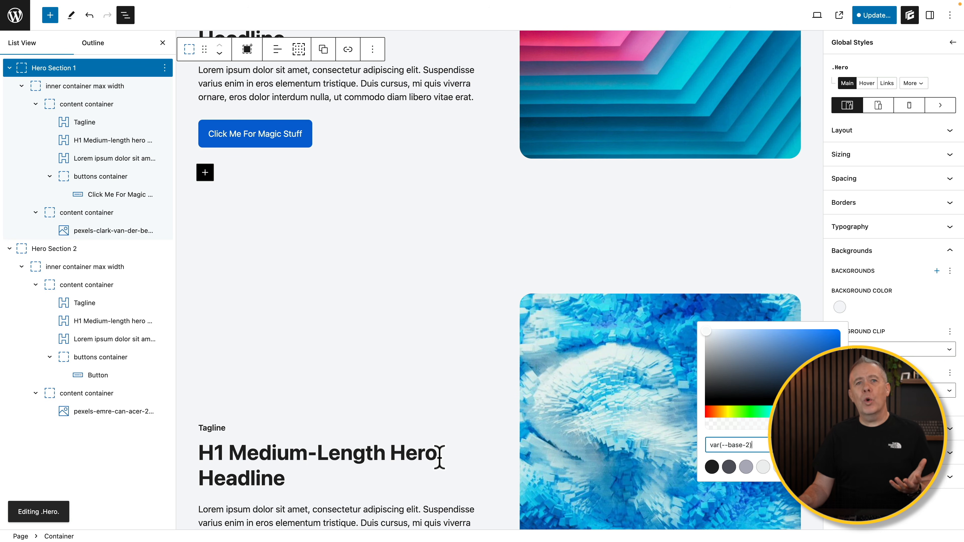
left_click(887, 513)
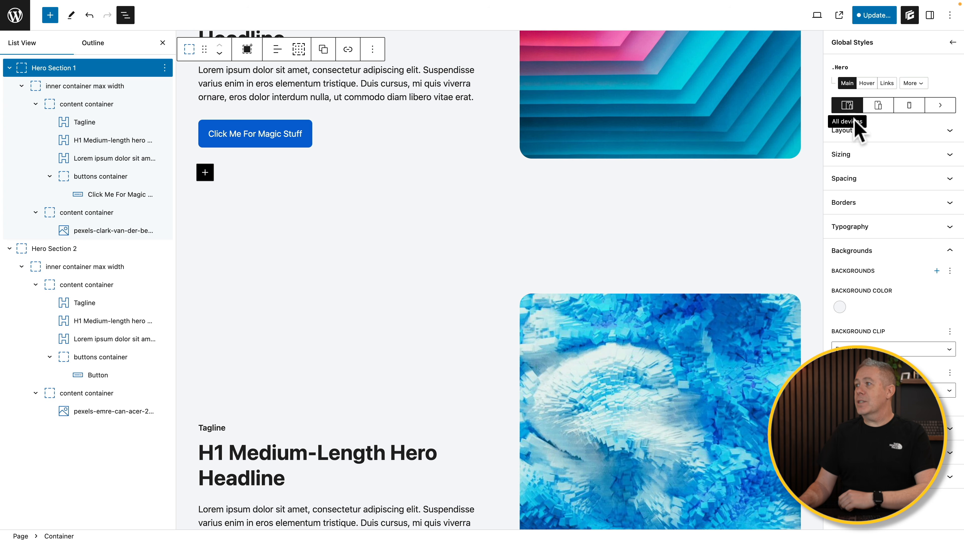
left_click(952, 44)
- Override the background of the Hero Section 2 container locally with the blue var(--accent) color and compare it with Hero Section 1
left_click(55, 249)
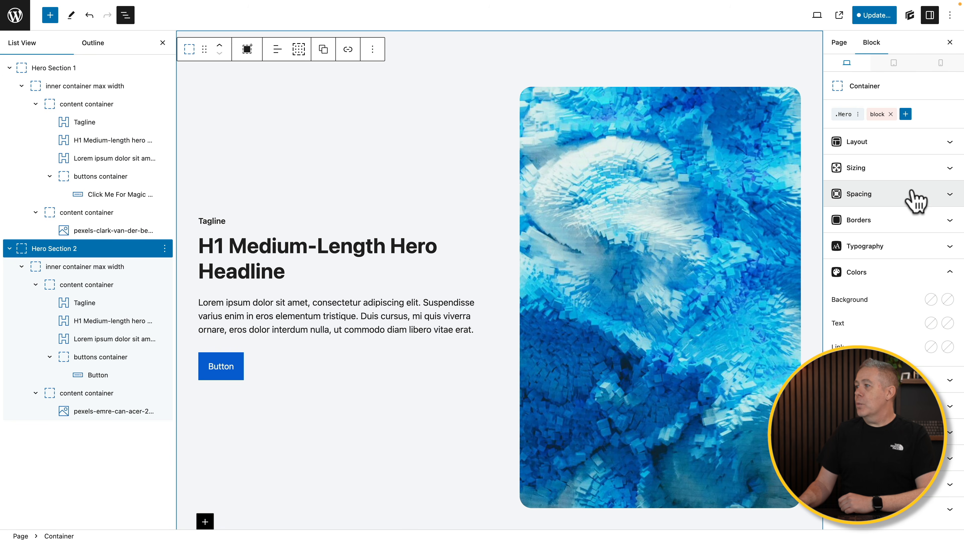
left_click(929, 304)
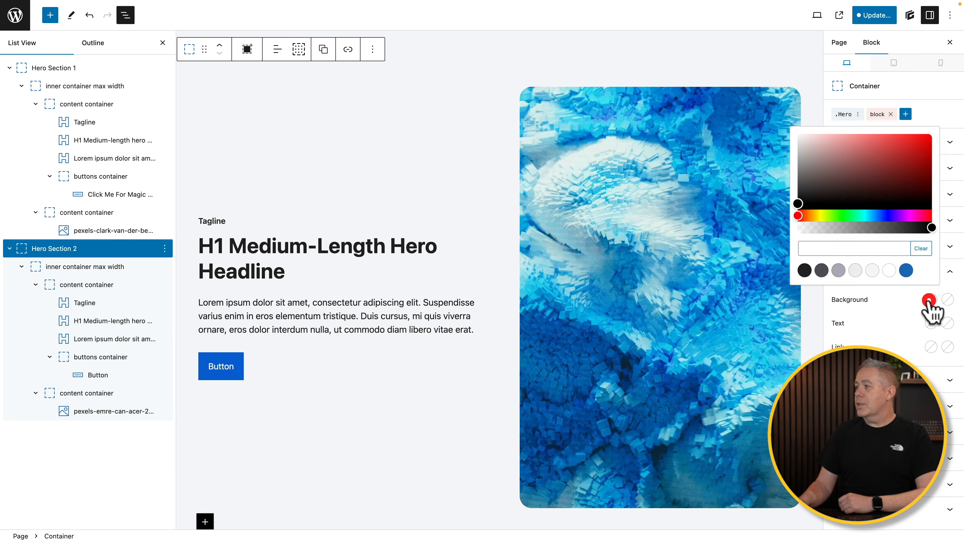
left_click(907, 270)
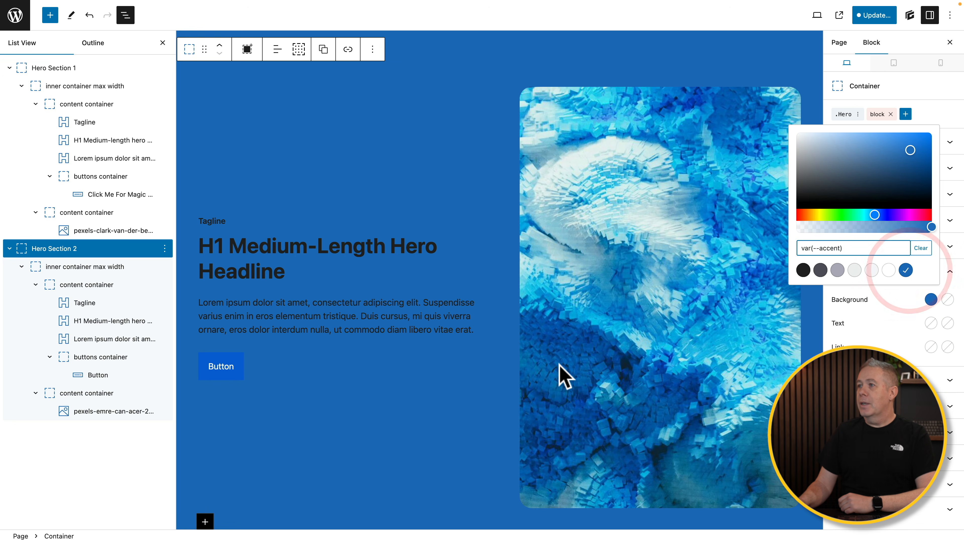
scroll(559, 371, "up", 10)
scroll(563, 378, "down", 10)
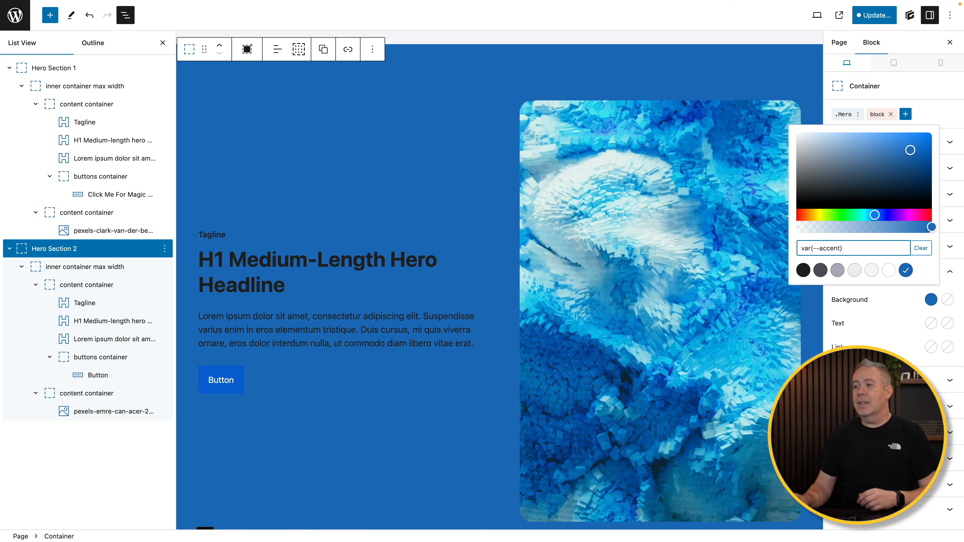
left_click(862, 351)
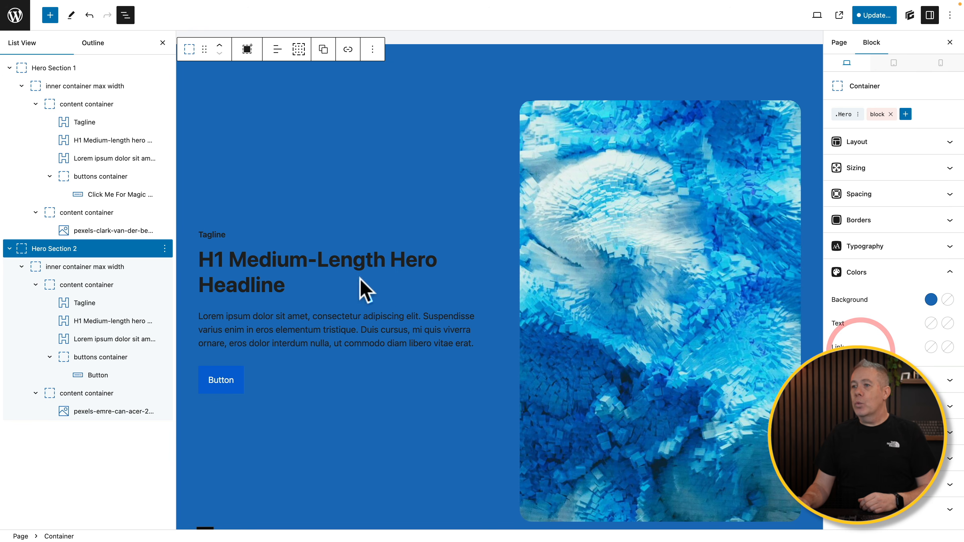
scroll(352, 292, "up", 10)
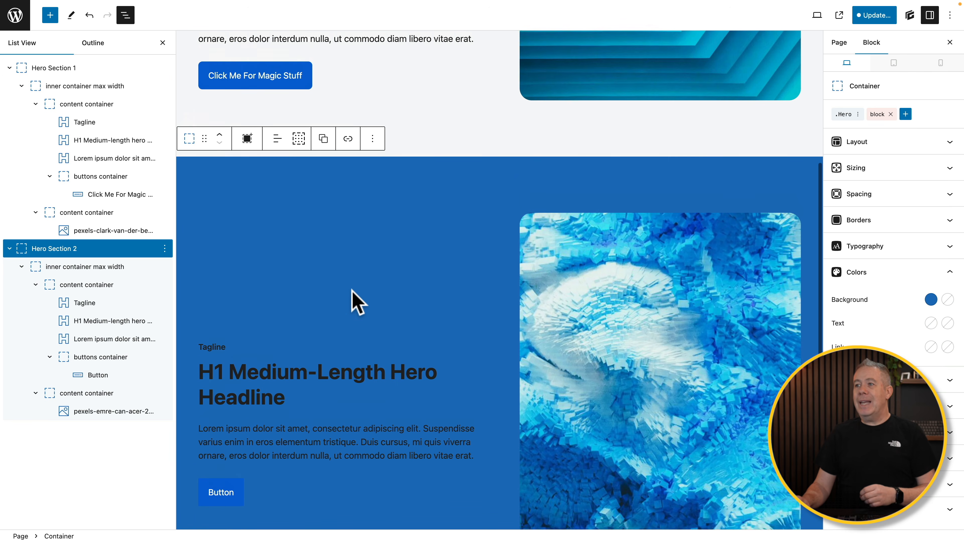
scroll(356, 302, "down", 4)
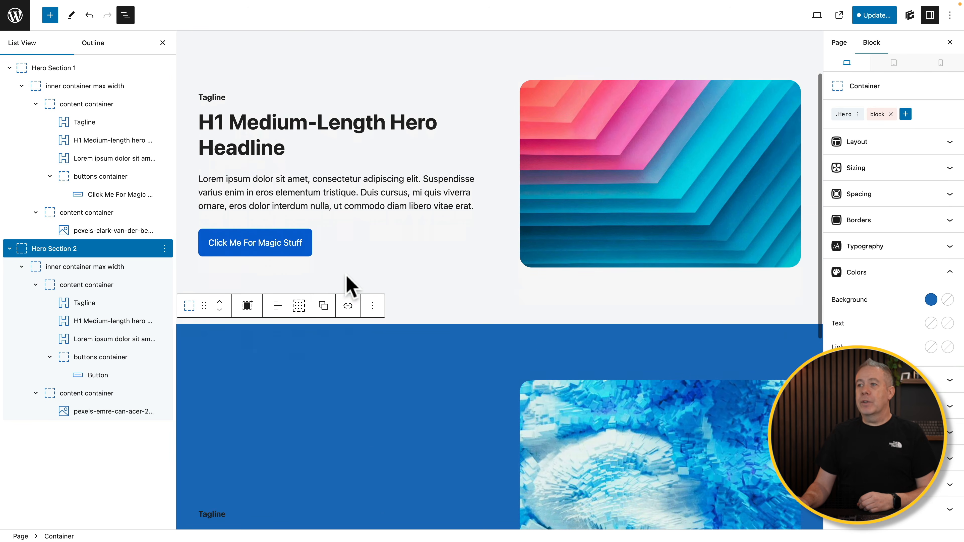